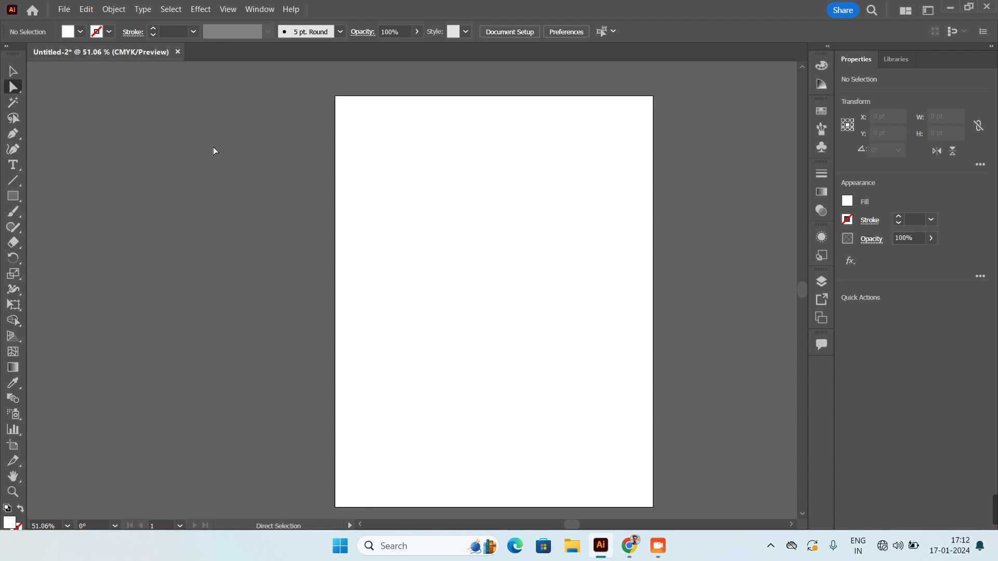
Draw a horizontal line about 408 pt long near the artboard's top, apply the default white fill and black stroke, and deselect it
left_click(14, 181)
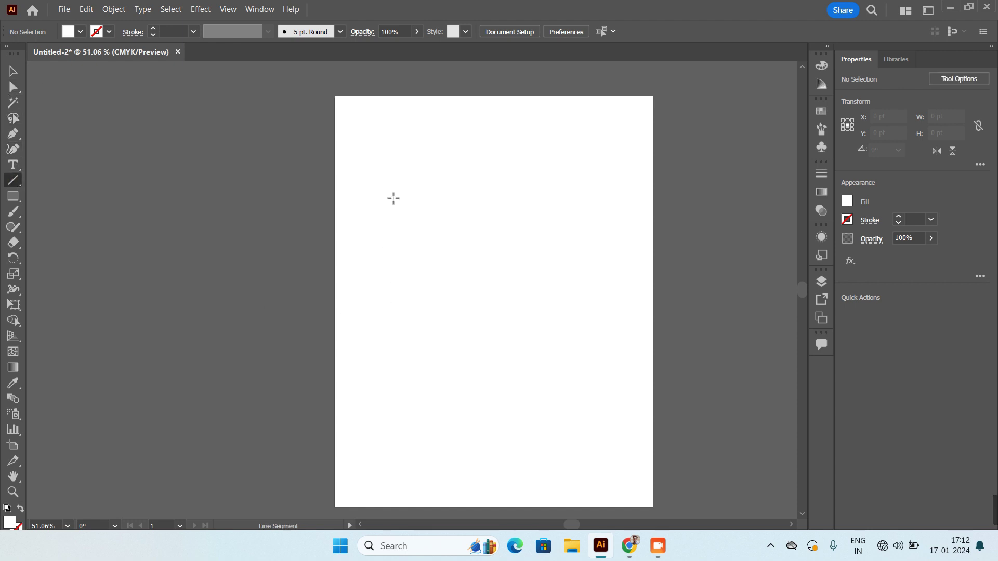
left_click_drag(388, 192, 600, 192)
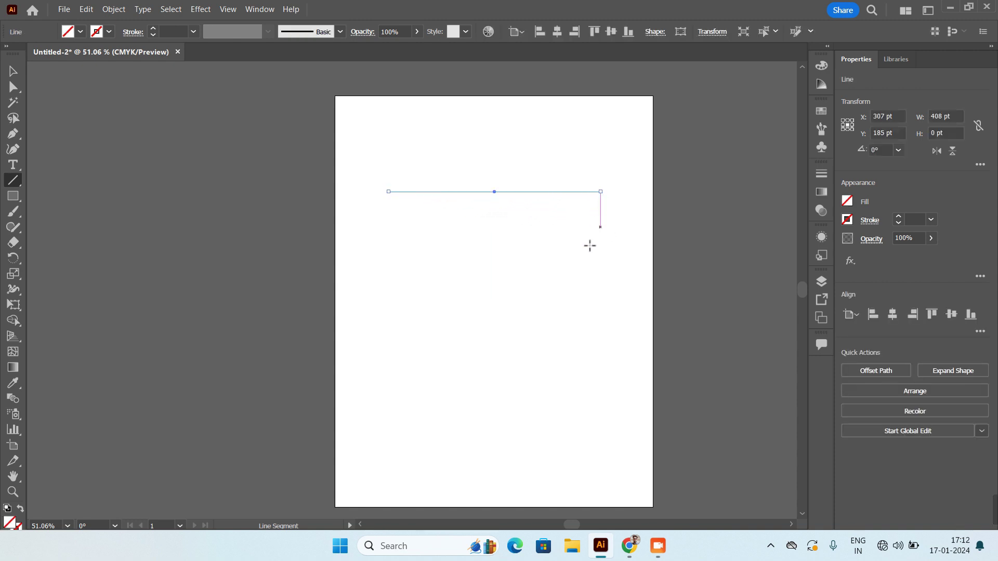
left_click(7, 509)
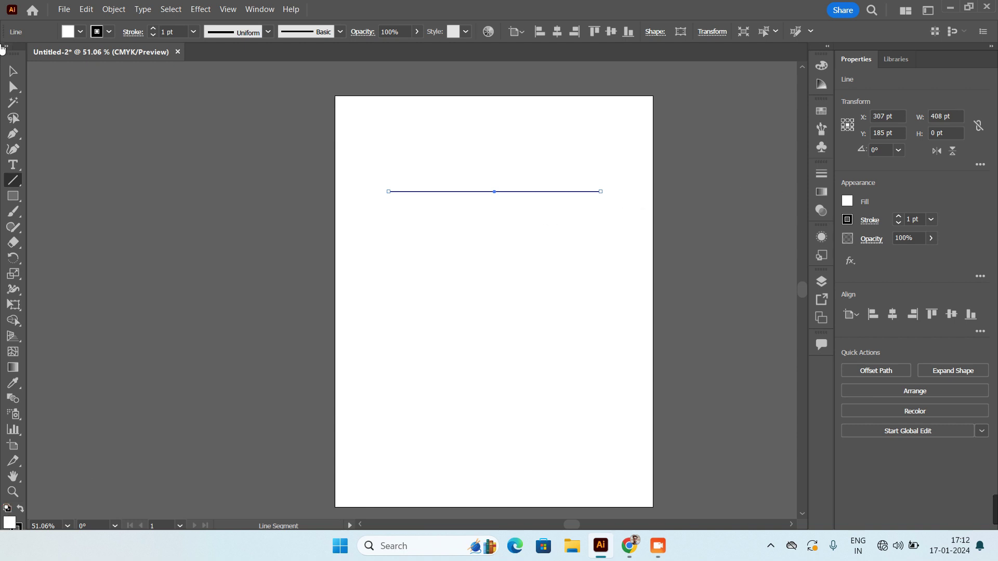
left_click(12, 72)
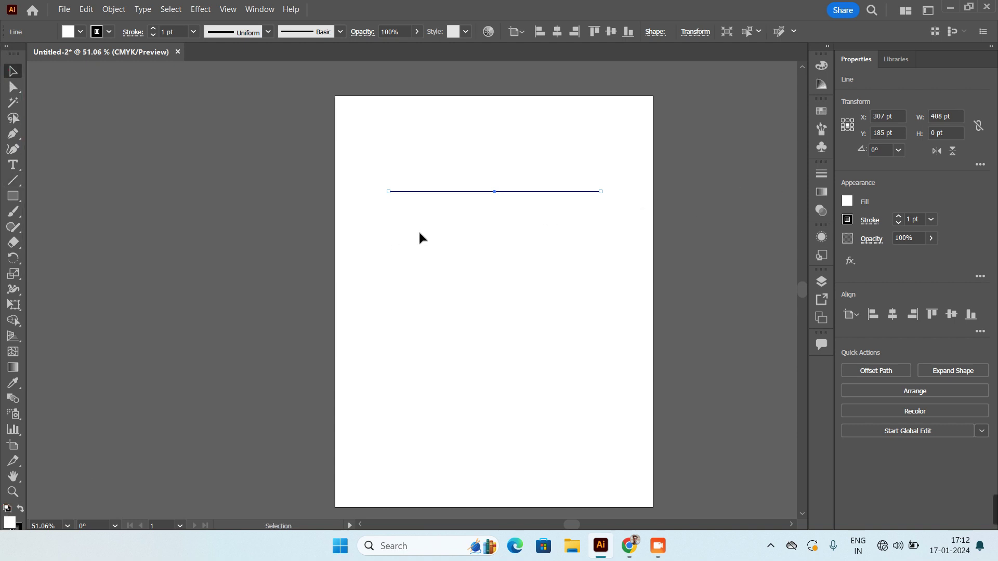
left_click(464, 202)
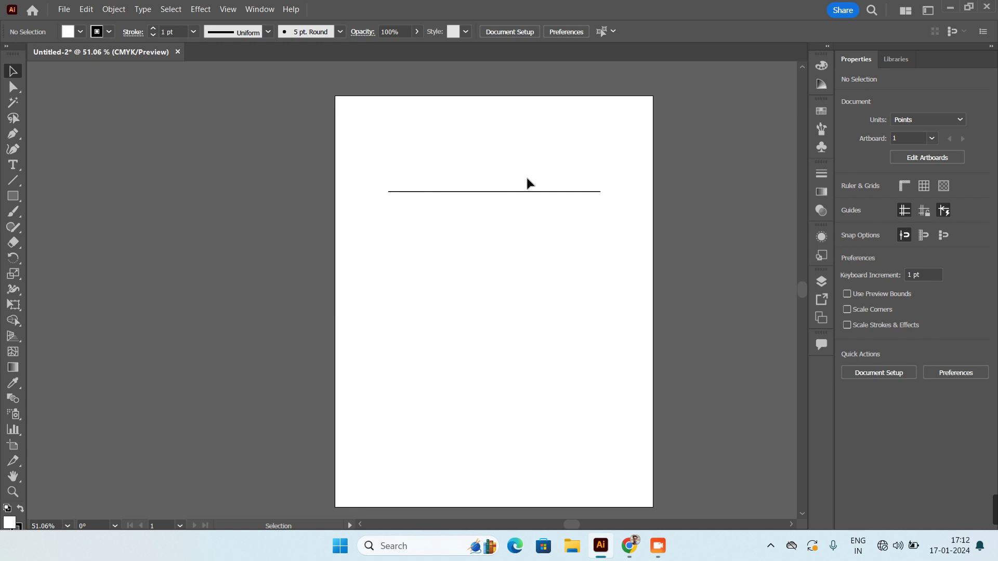
Select the line with the Direct Selection tool and examine its path and end anchor points
scroll(525, 176, "up", 2)
scroll(525, 175, "up", 1)
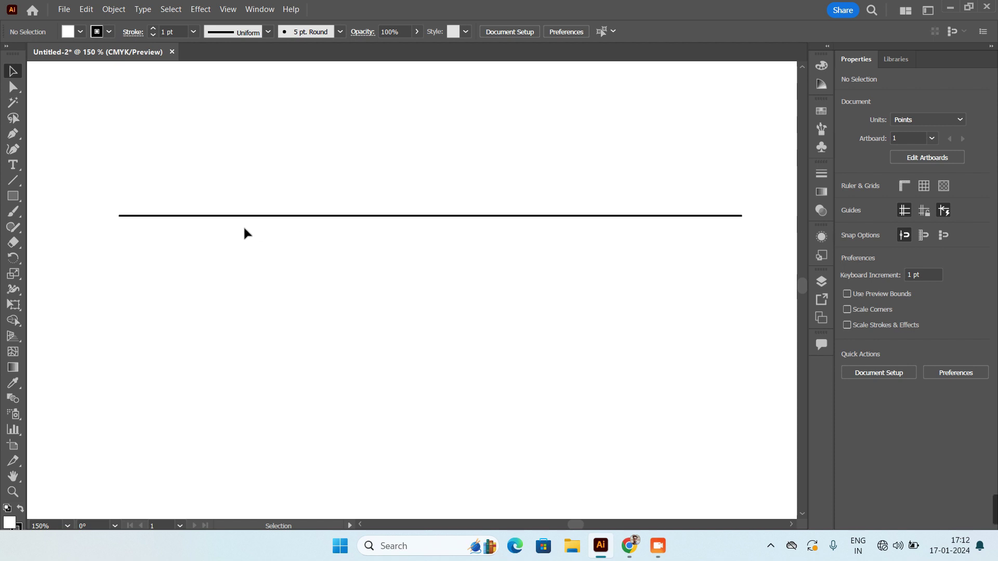
key("a")
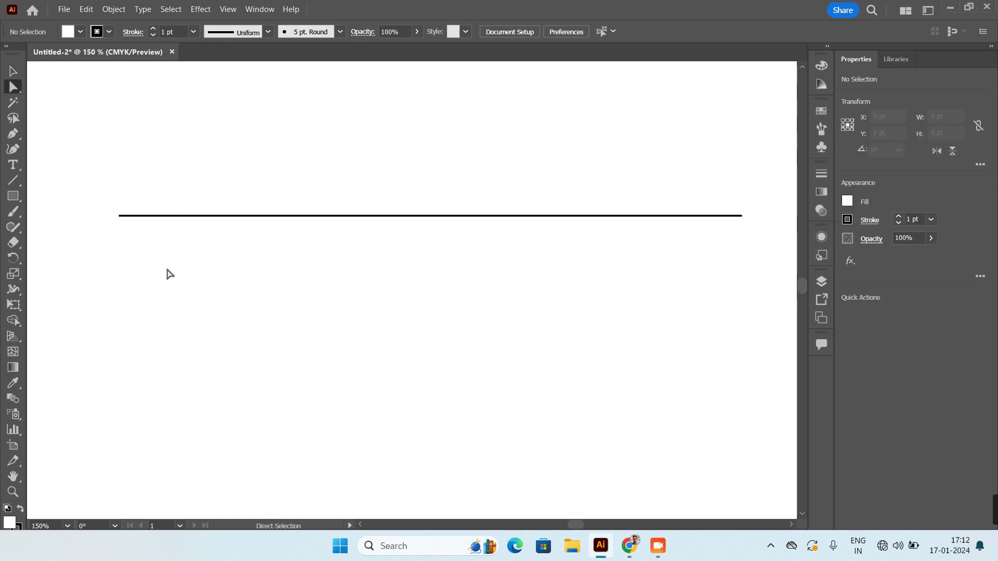
left_click_drag(279, 292, 750, 249)
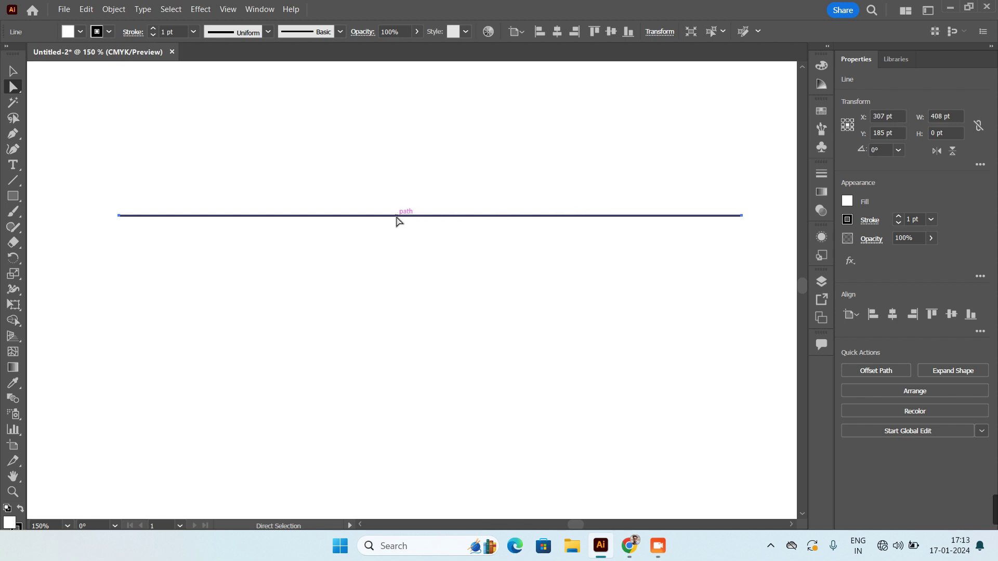
left_click(228, 10)
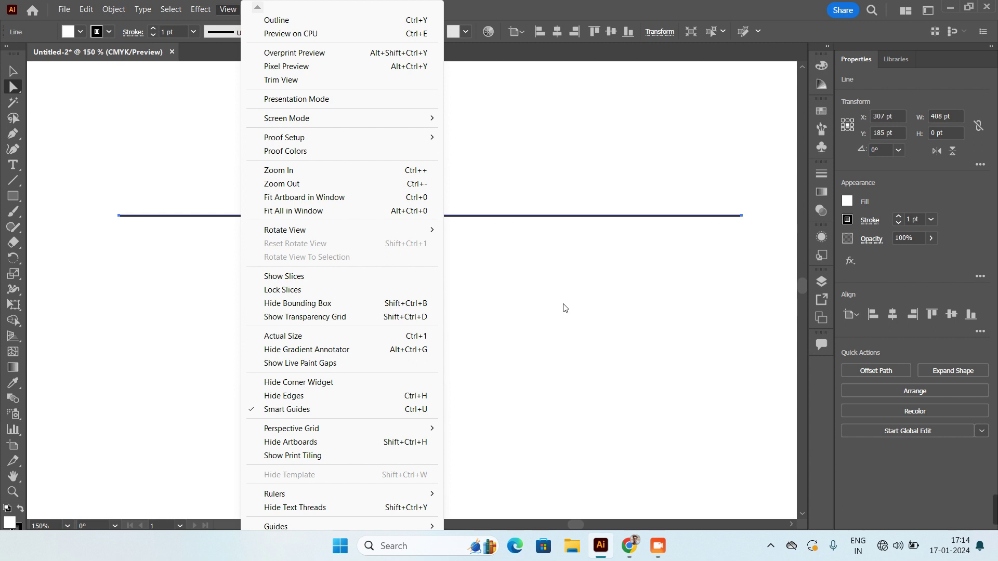
left_click(564, 309)
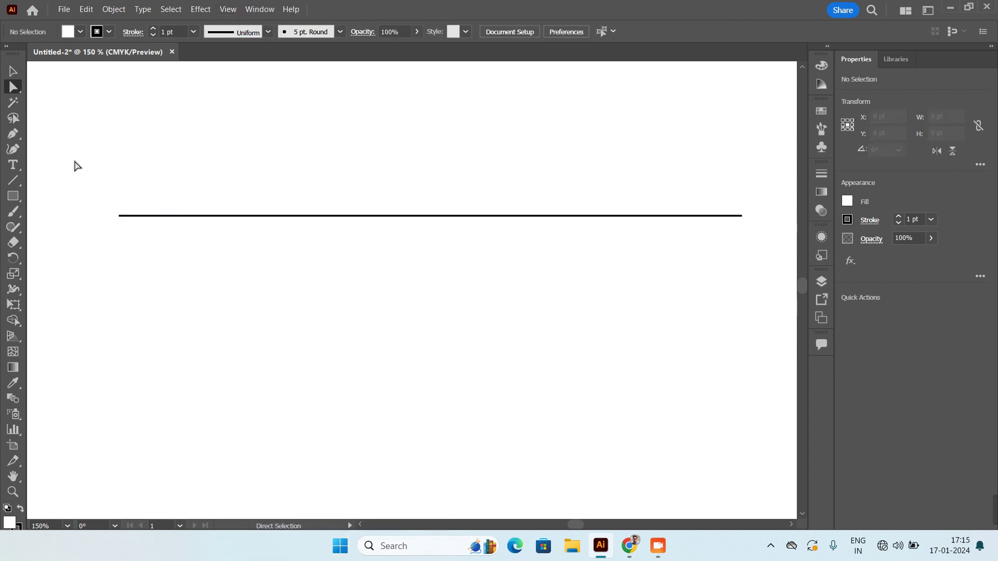
Draw a rectangle about 246 by 112 pt below the line, examine its anchor points with Direct Selection, and deselect it
left_click(13, 196)
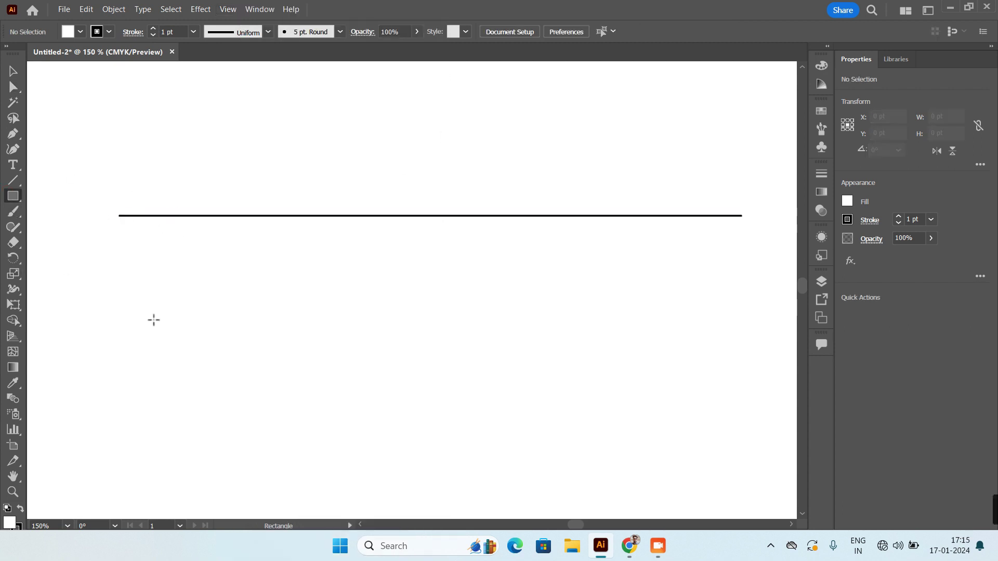
left_click_drag(194, 295, 572, 467)
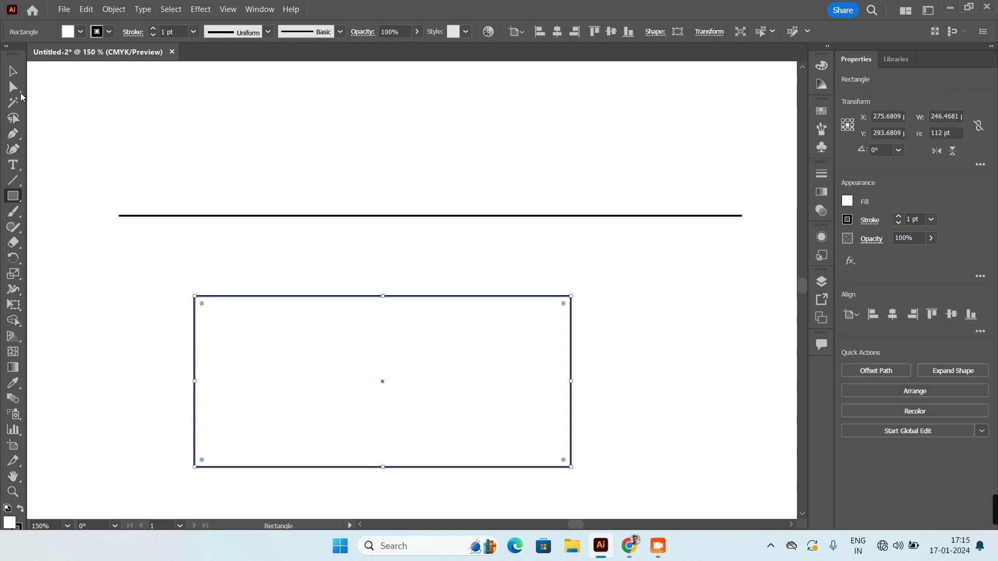
left_click(13, 88)
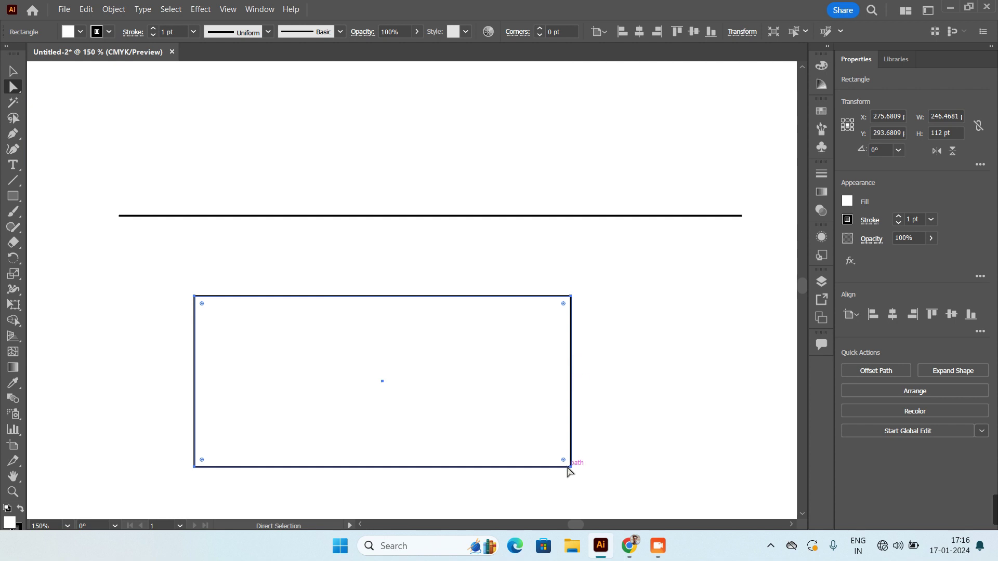
left_click(276, 273)
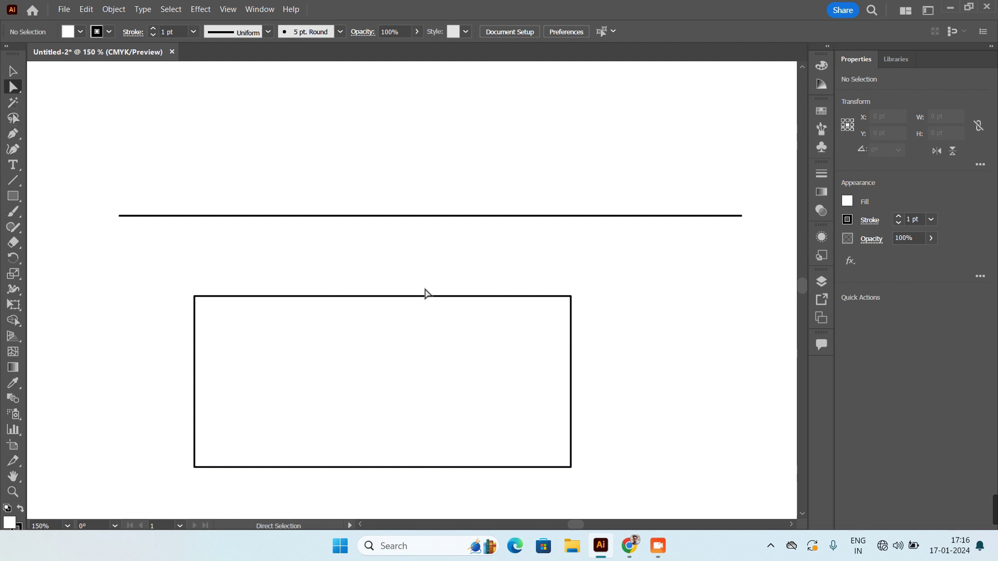
Reshape the rectangle into an irregular four-sided shape by moving its upper-right, lower-left and upper-left anchor points individually
left_click(448, 302)
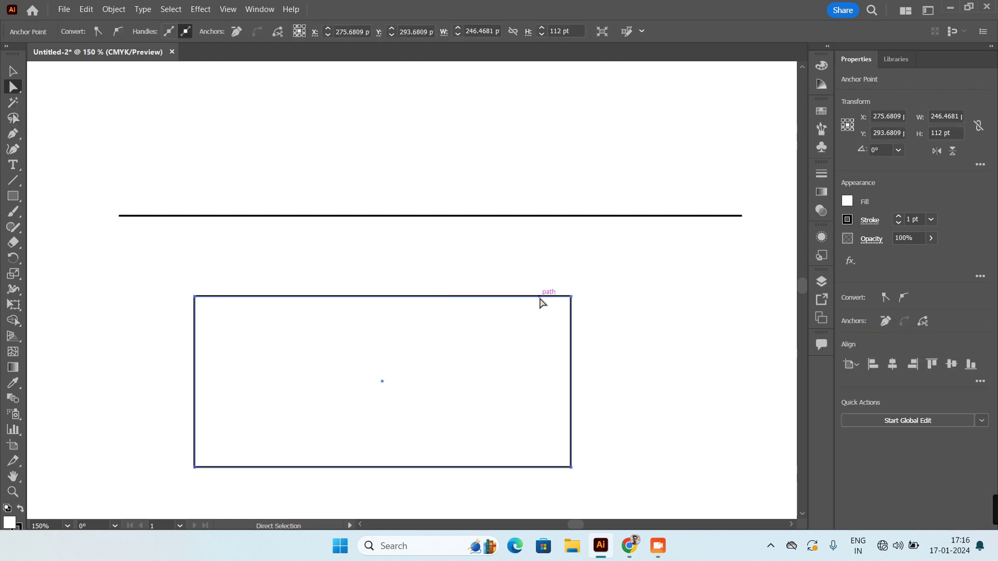
left_click(571, 297)
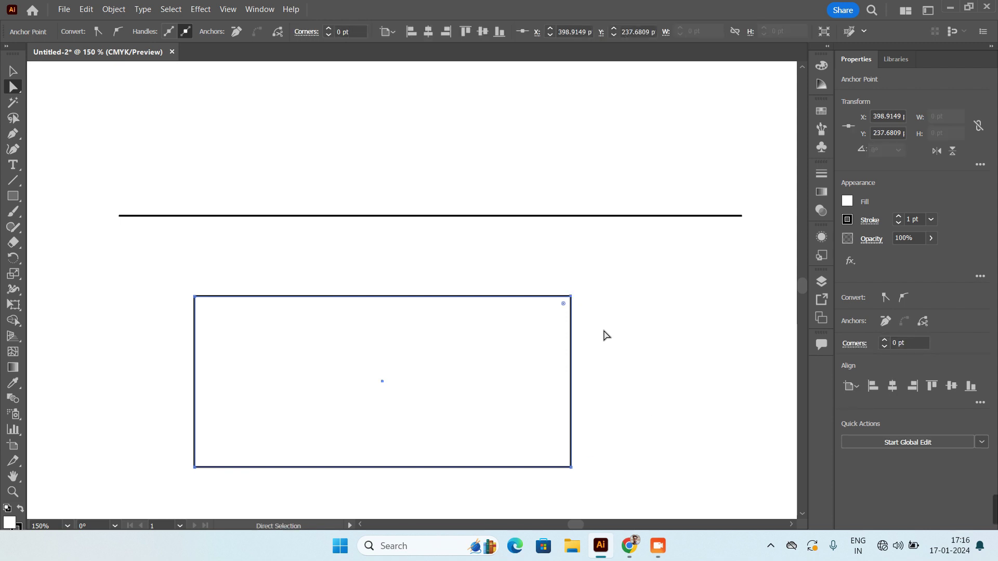
left_click_drag(571, 296, 305, 409)
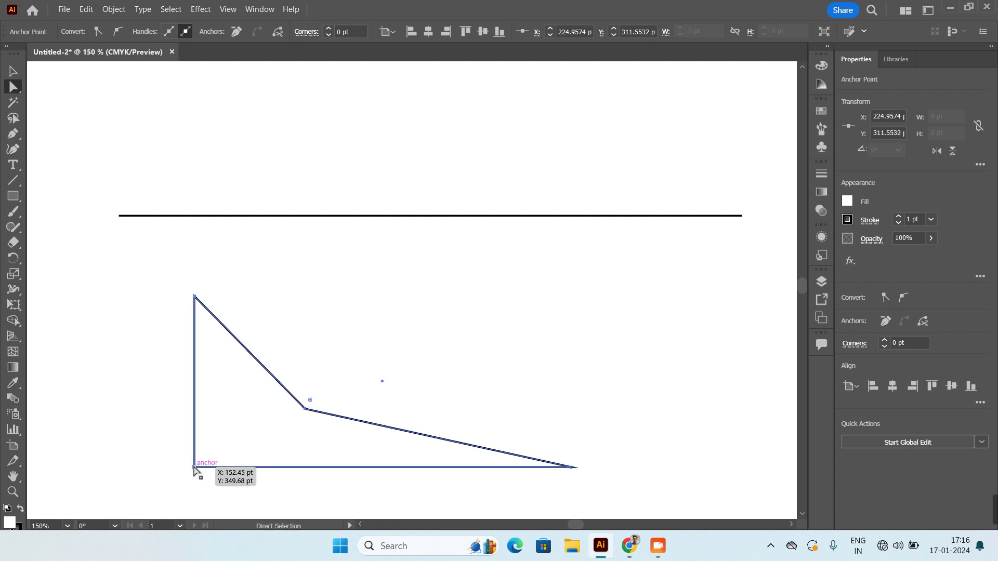
left_click_drag(193, 467, 141, 383)
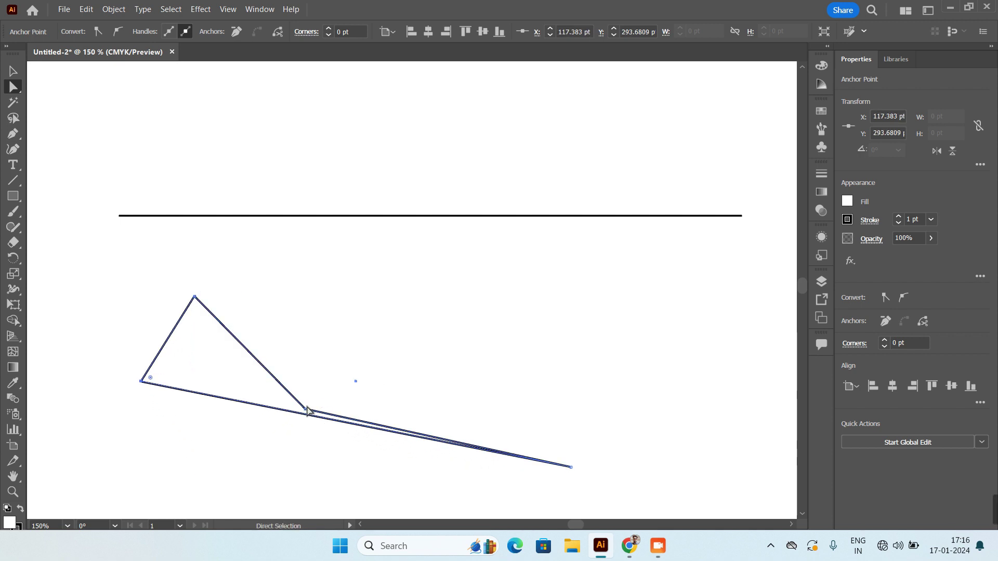
left_click_drag(306, 411, 290, 280)
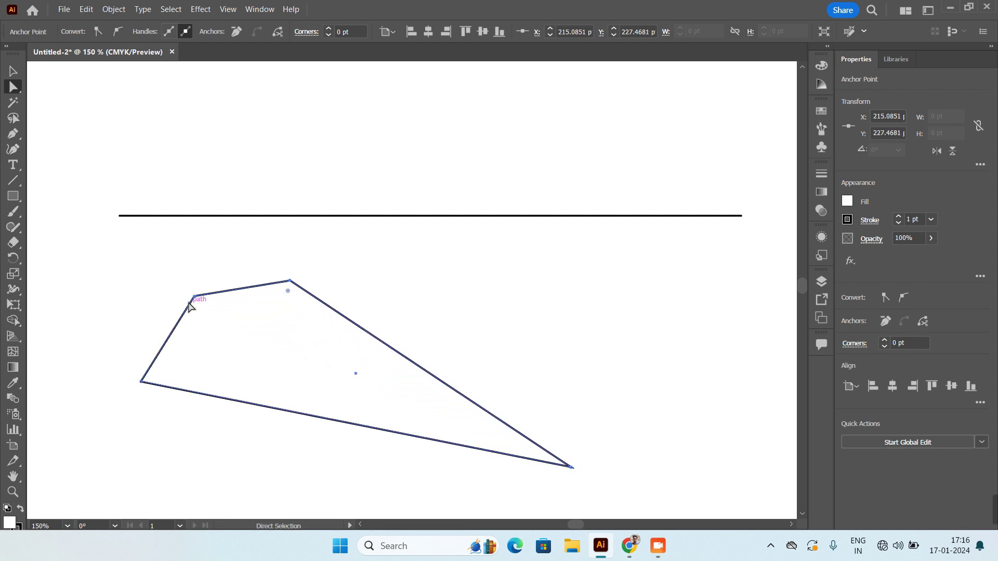
left_click_drag(196, 297, 289, 361)
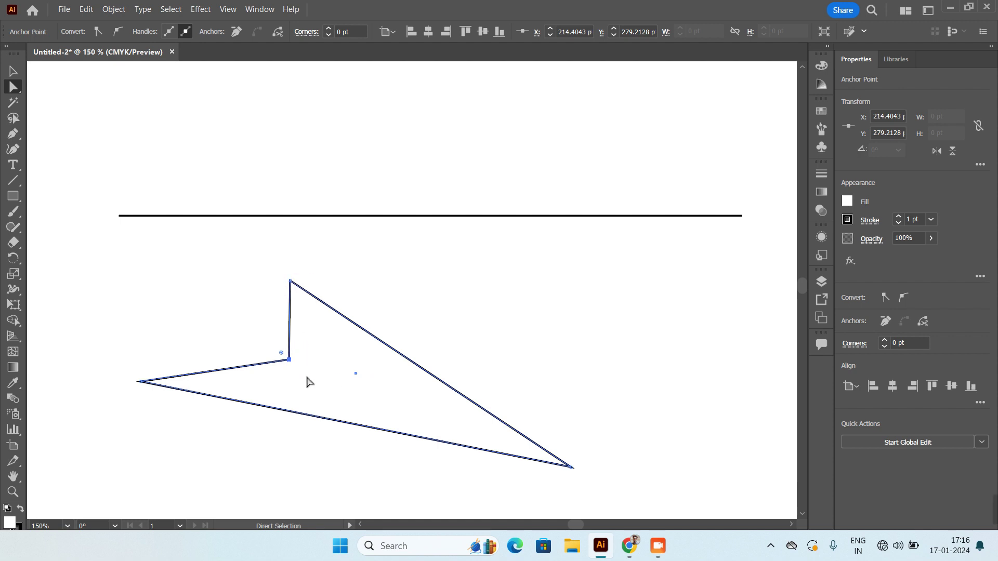
Delete the reshaped figure's selected inner anchor point, and delete the remaining open path
key("ctrl")
key("Delete")
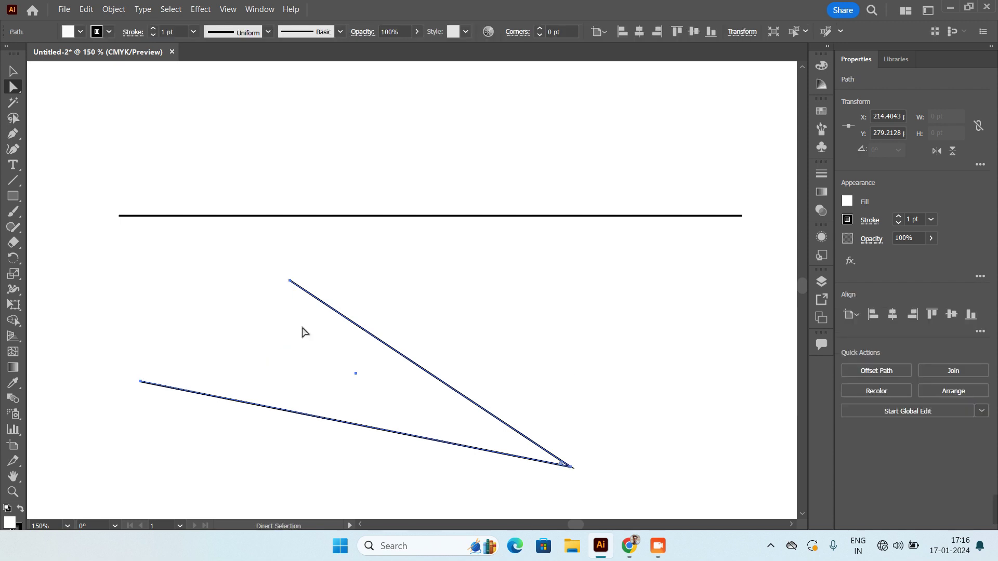
left_click_drag(89, 239, 604, 490)
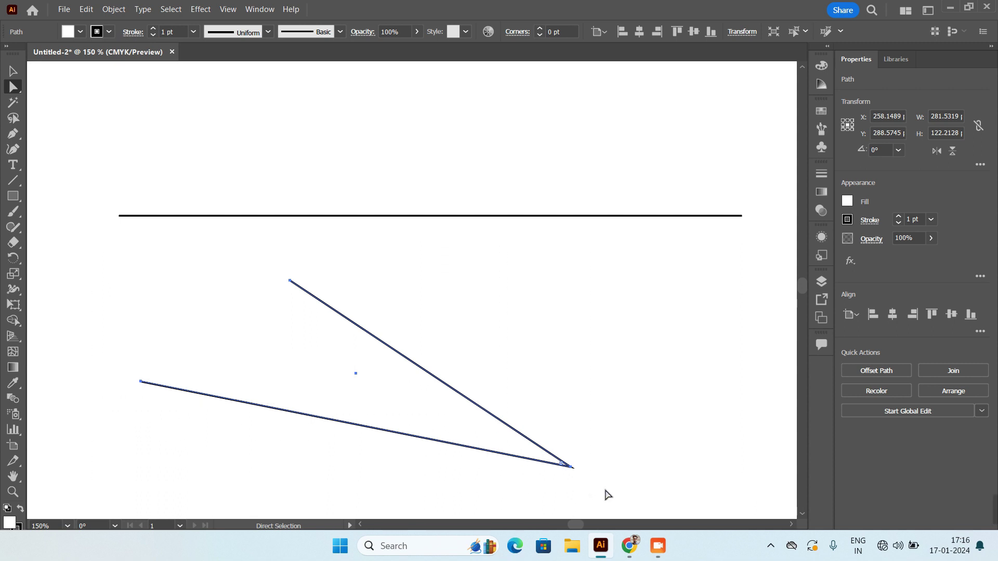
key("Delete")
Draw a square about 84 pt wide below the line and a circle about 98 pt in diameter beside it
left_click(13, 196)
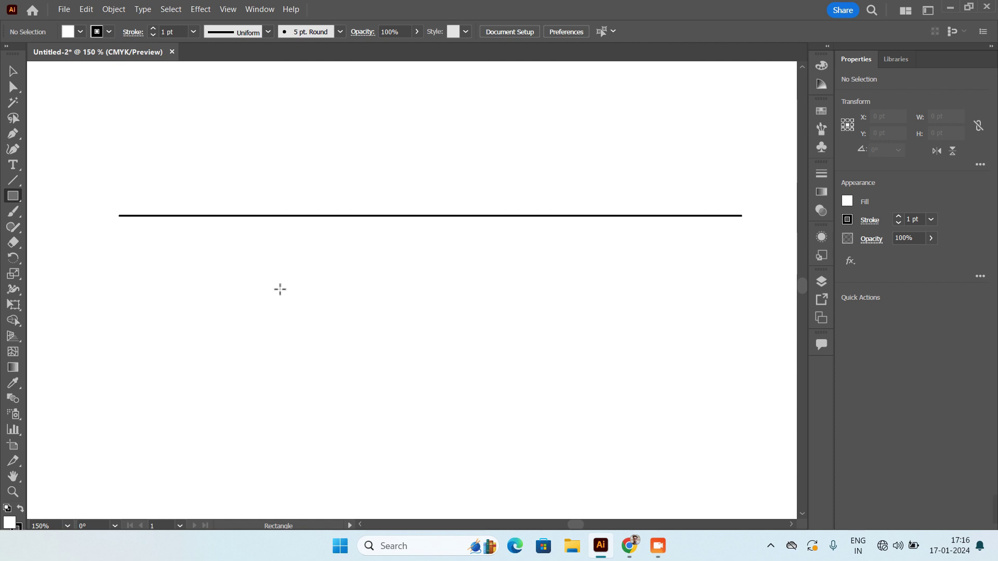
left_click_drag(235, 300, 363, 429)
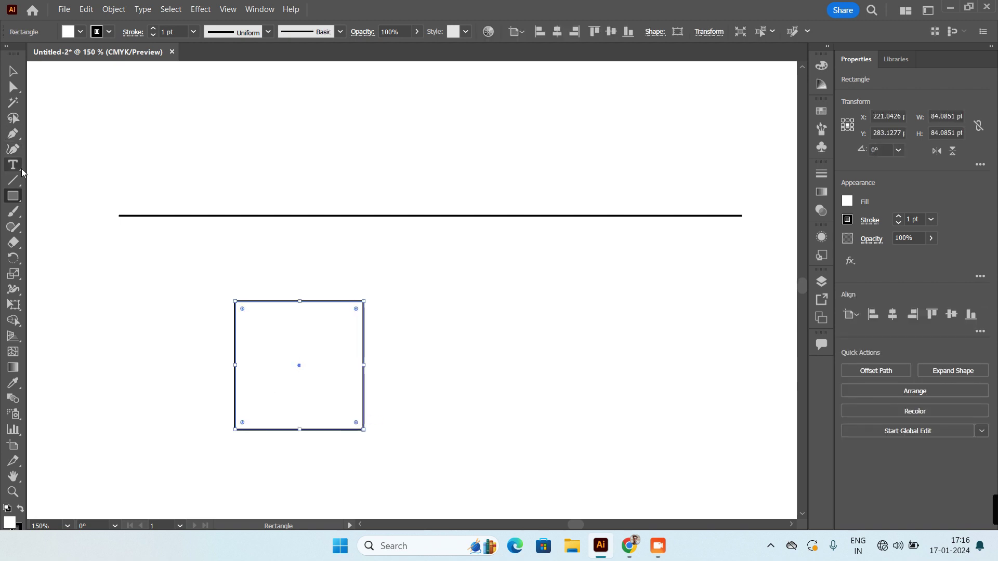
left_click_drag(19, 200, 78, 224)
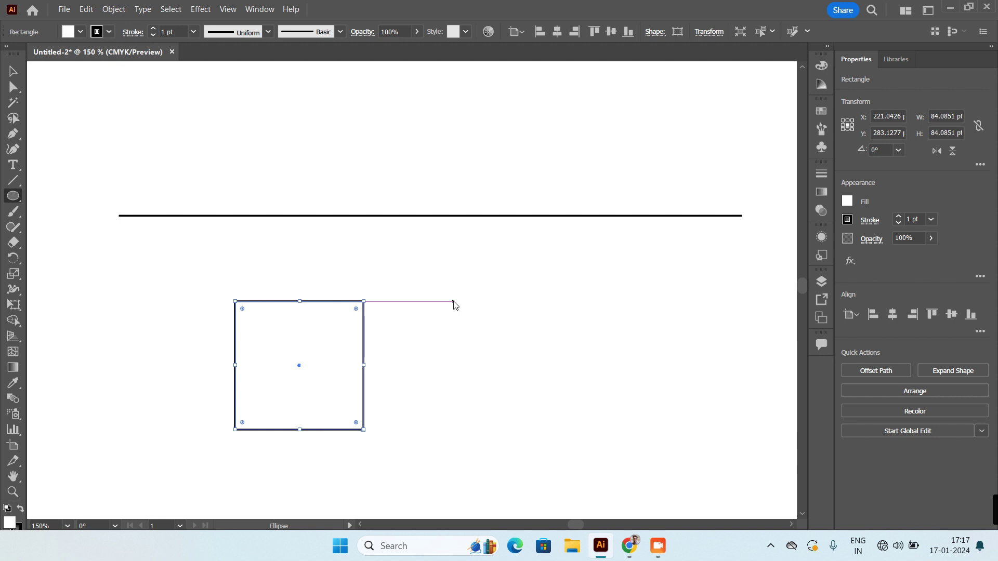
left_click_drag(453, 301, 604, 451)
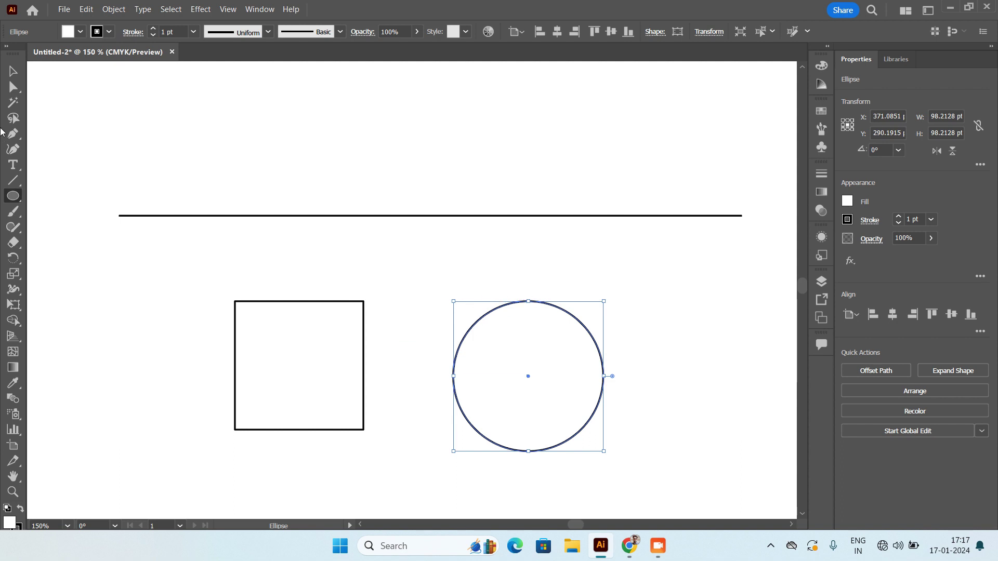
Move the circle slightly upward and rotate the square 45° clockwise into a diamond
left_click(13, 70)
left_click_drag(509, 303, 506, 292)
left_click(271, 302)
left_click_drag(369, 297, 413, 352)
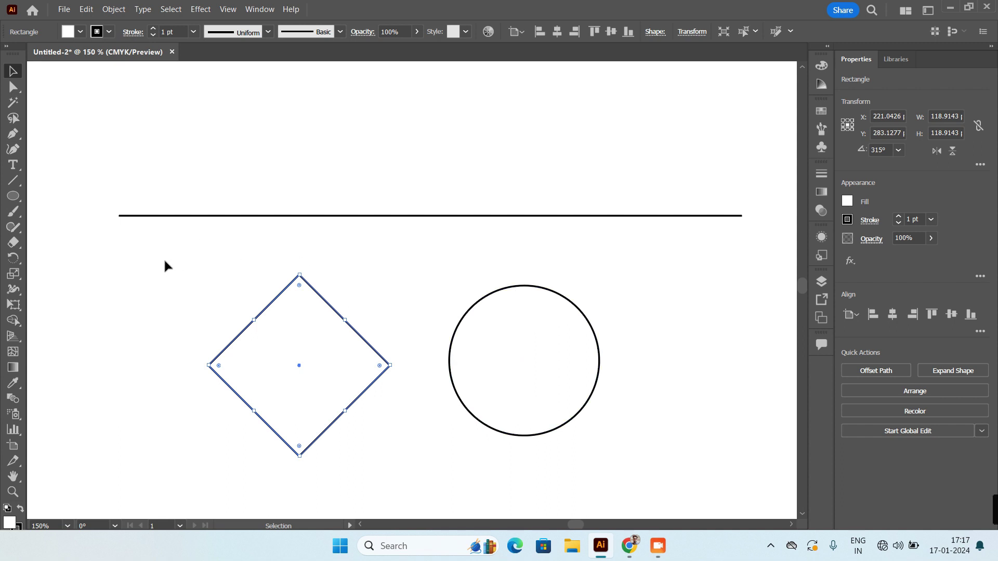
Compare the anchor points of the diamond and circle with Direct Selection, examining the top anchor of each for direction handles
left_click(13, 86)
left_click_drag(112, 241, 654, 486)
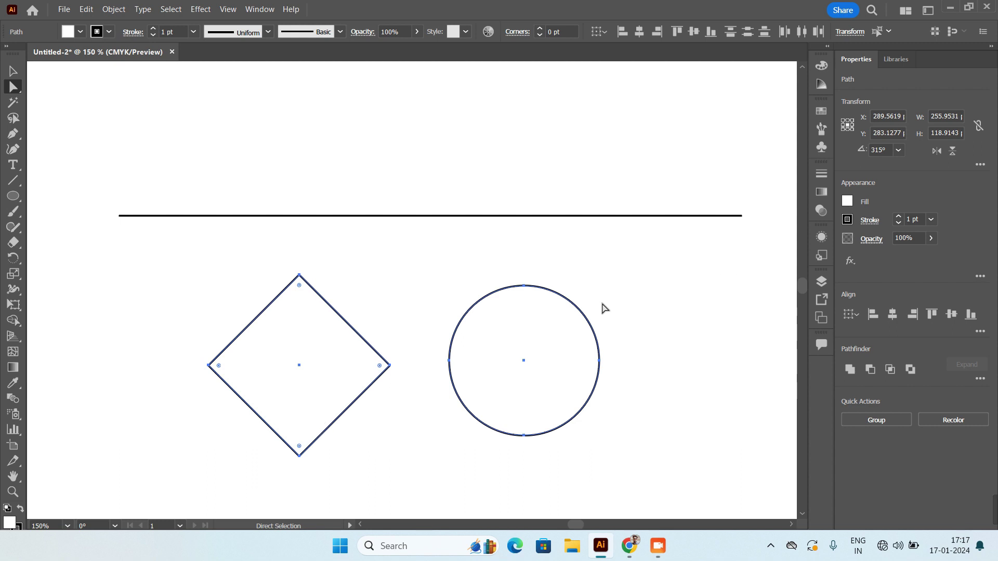
left_click(450, 361)
left_click(371, 292)
left_click_drag(486, 268, 551, 313)
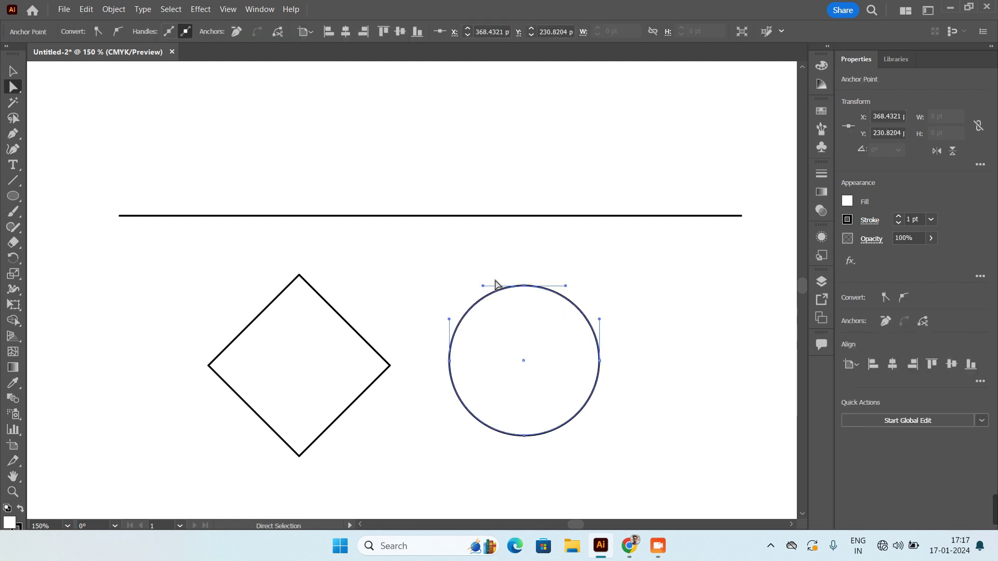
scroll(535, 288, "up", 1)
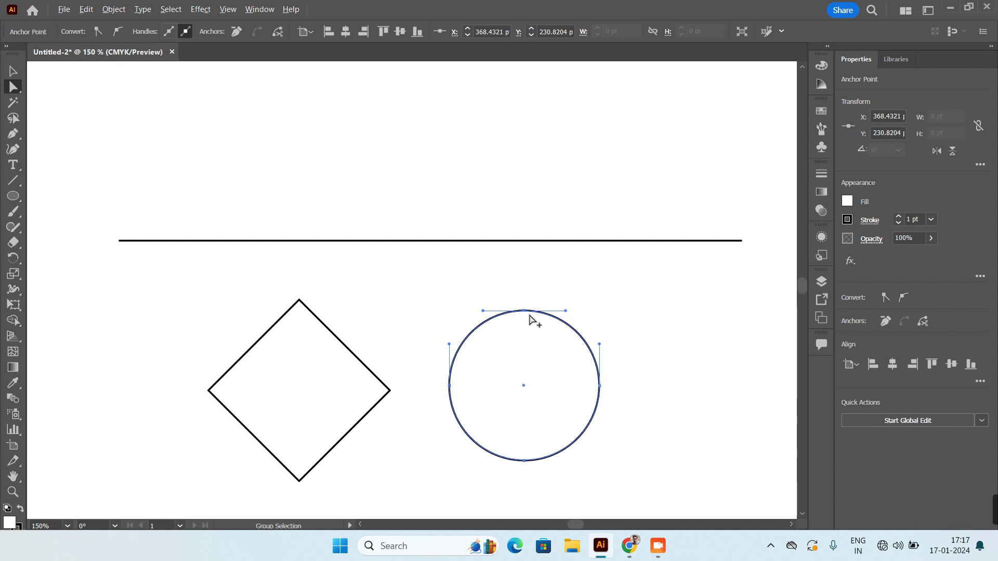
scroll(534, 315, "up", 1)
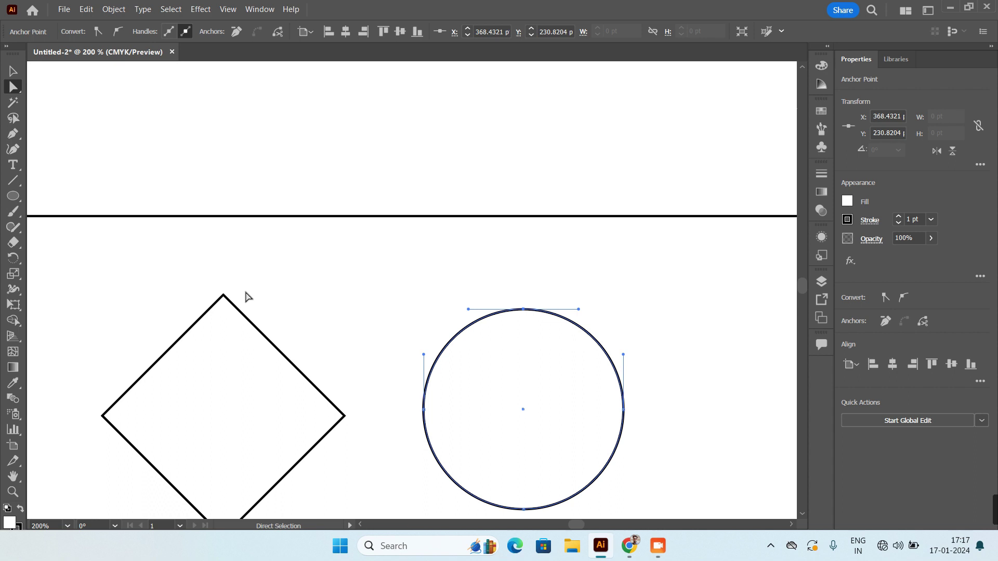
left_click_drag(179, 278, 263, 306)
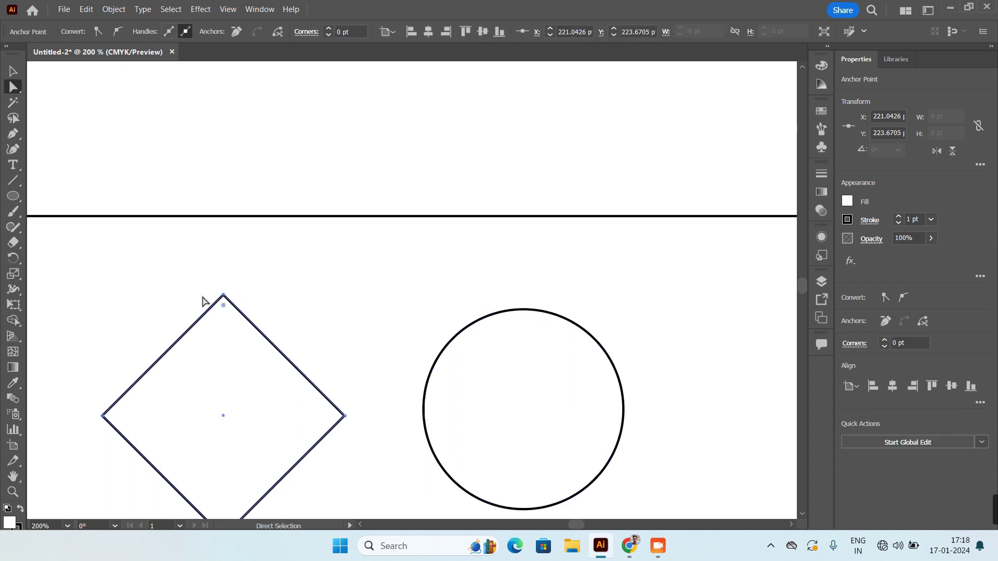
Slightly lengthen the right direction handle of the circle's top anchor point, and select the diamond's top anchor point
left_click(523, 310)
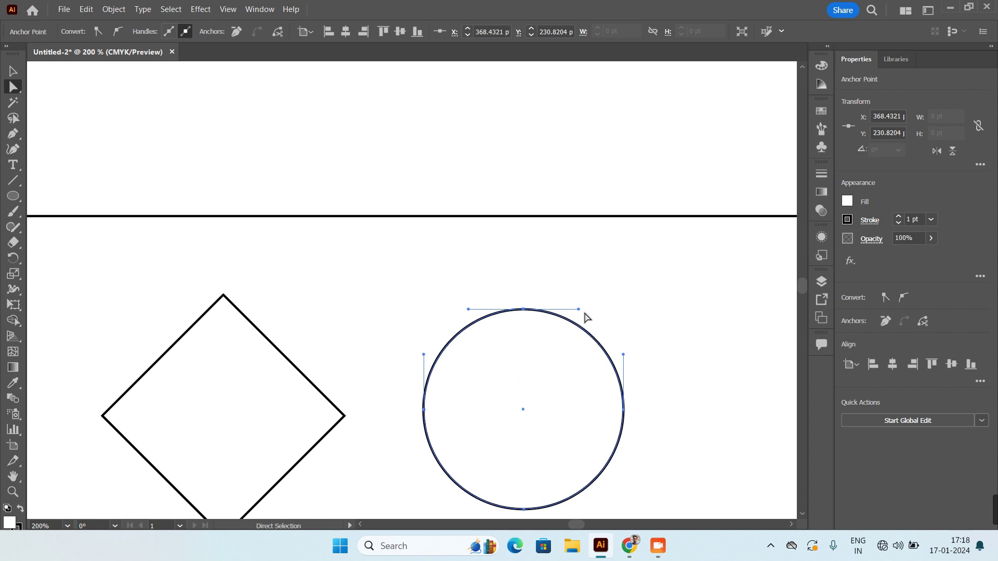
mouse_move(579, 309)
left_mouse_down()
mouse_move(594, 289)
mouse_move(559, 241)
mouse_move(588, 312)
left_mouse_up()
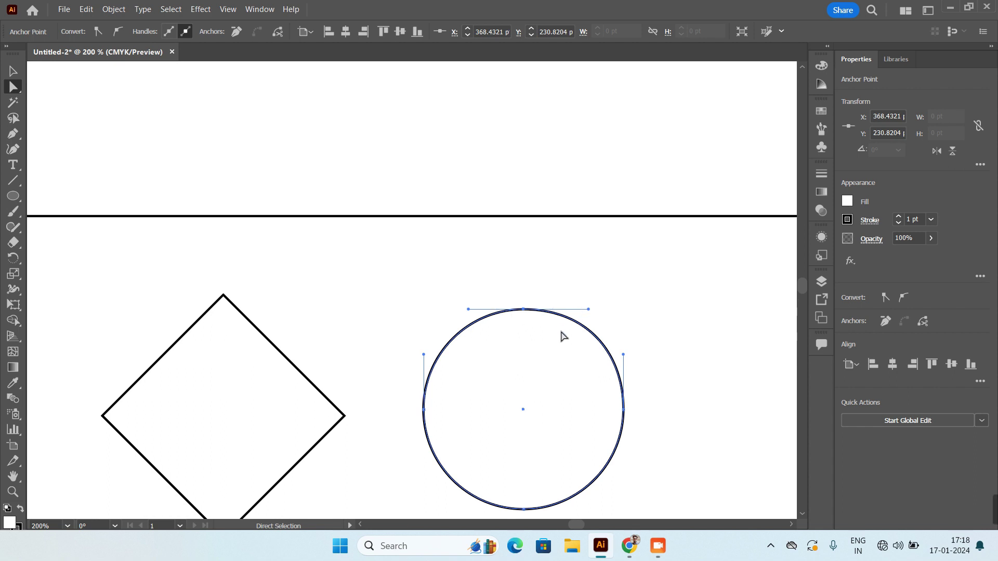
left_click_drag(185, 274, 303, 344)
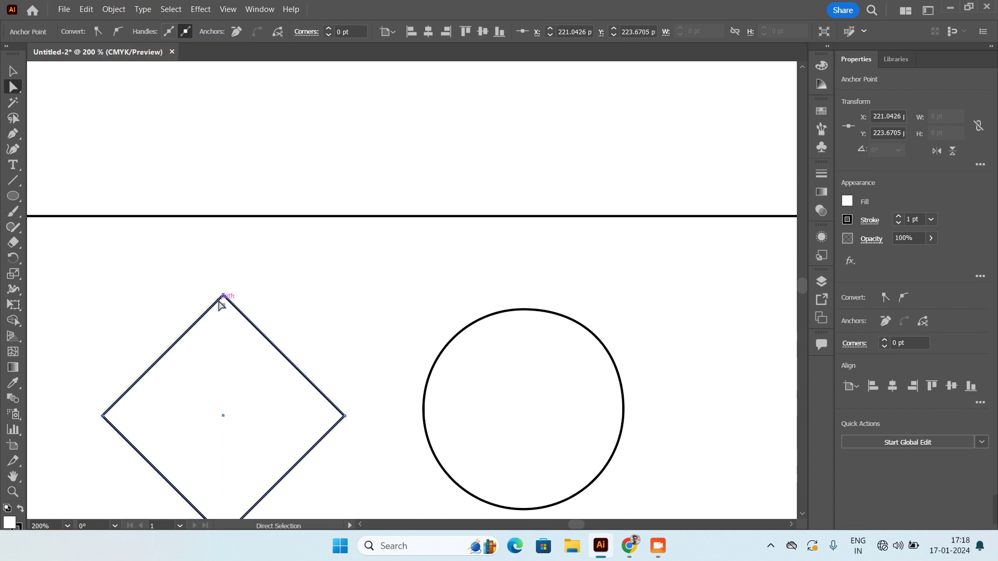
Convert the circle's top anchor point to a corner and the diamond's top anchor point to a smooth point
left_click_drag(487, 289, 541, 340)
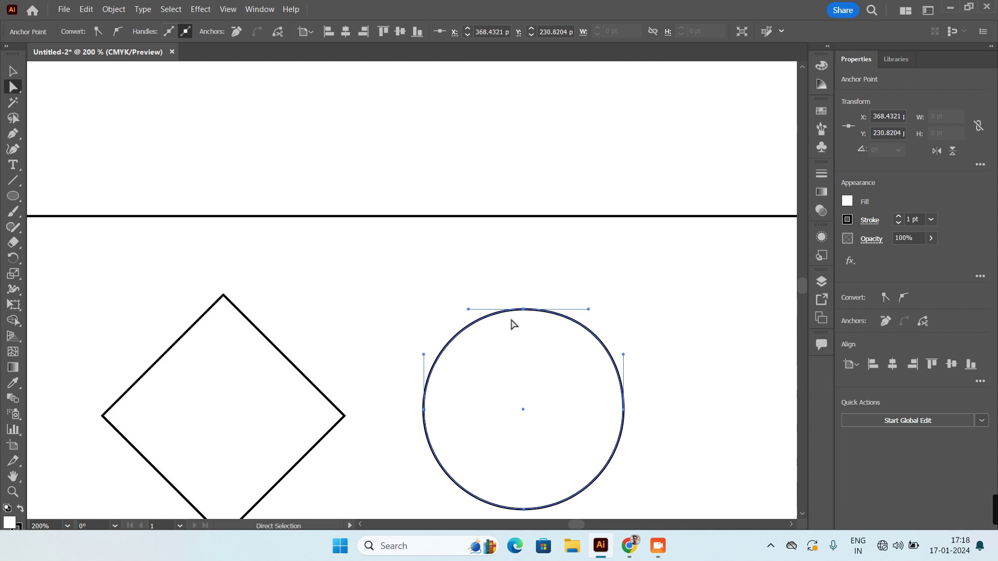
left_click(100, 33)
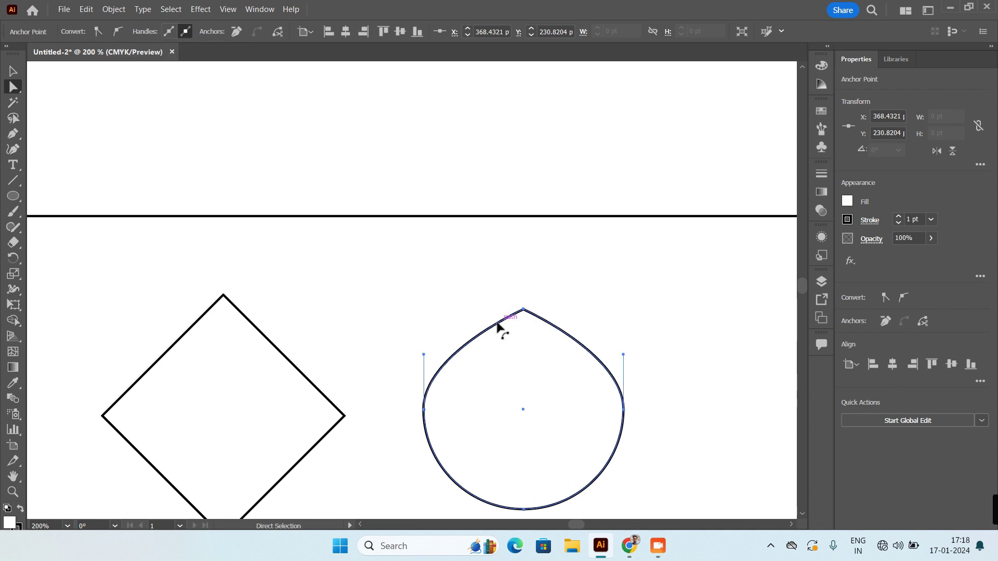
left_click_drag(176, 271, 327, 356)
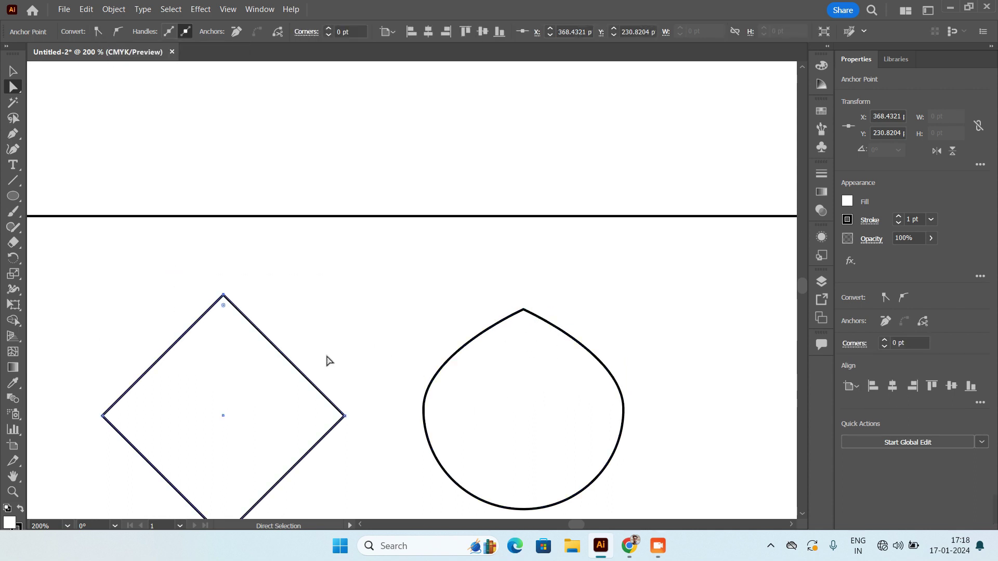
left_click(116, 33)
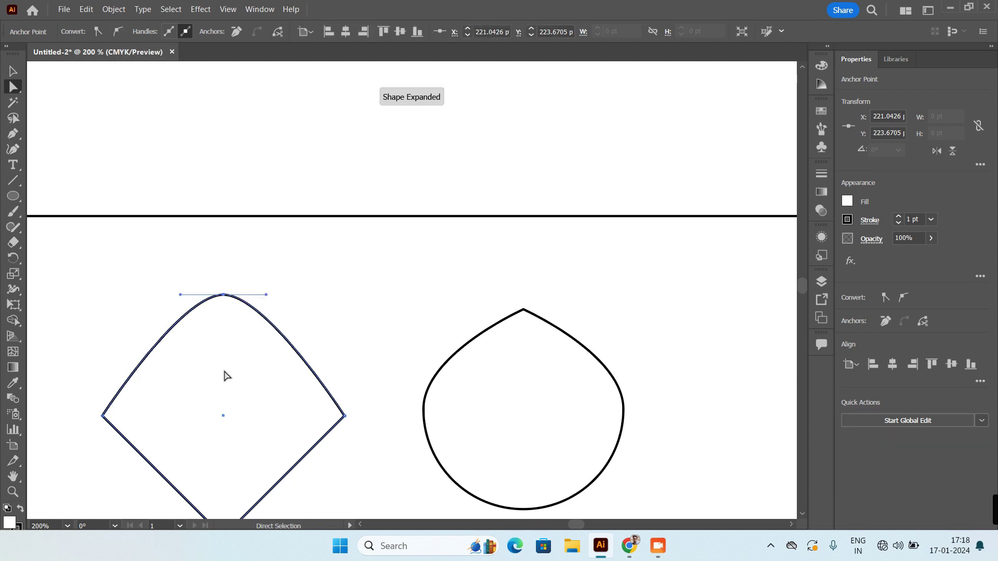
Lengthen both direction handles of the diamond's top anchor point horizontally for a wider, symmetrical curve, and deselect the shape
left_click_drag(267, 295, 316, 295)
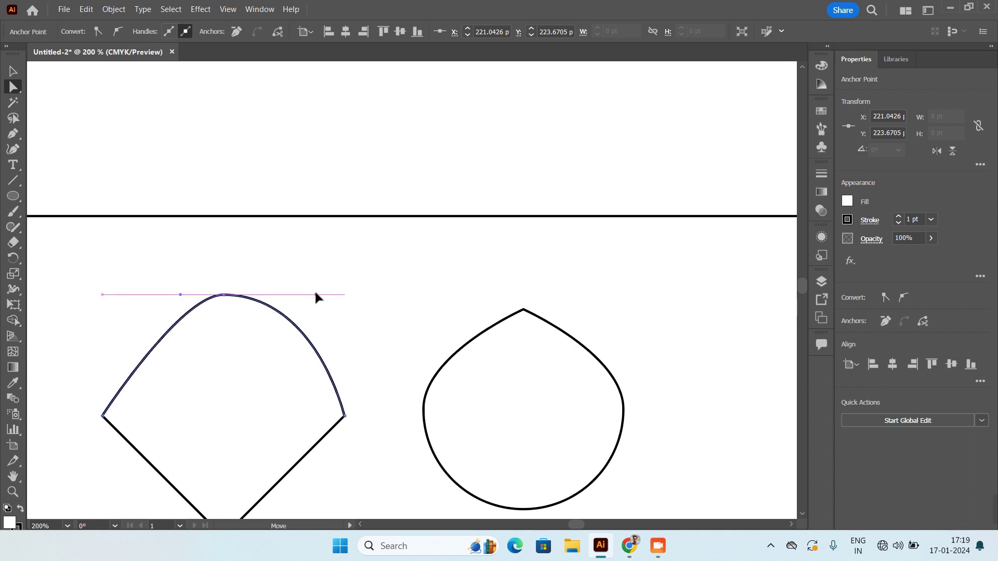
left_click_drag(180, 296, 141, 295)
left_click(334, 328)
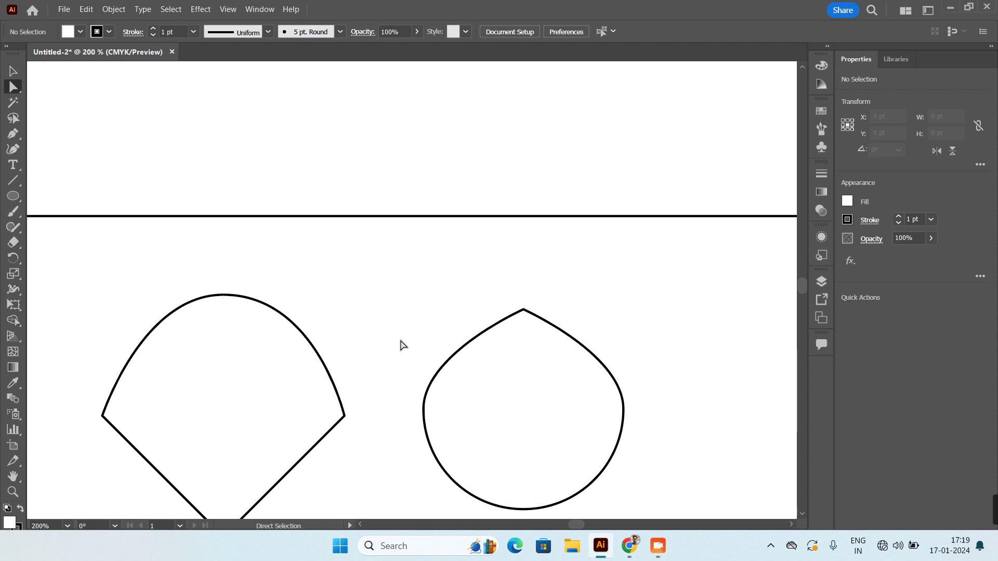
With the Anchor Point tool, turn the diamond's top anchor back into a corner and pull horizontal handles from the circle's top anchor
left_click_drag(473, 284, 556, 347)
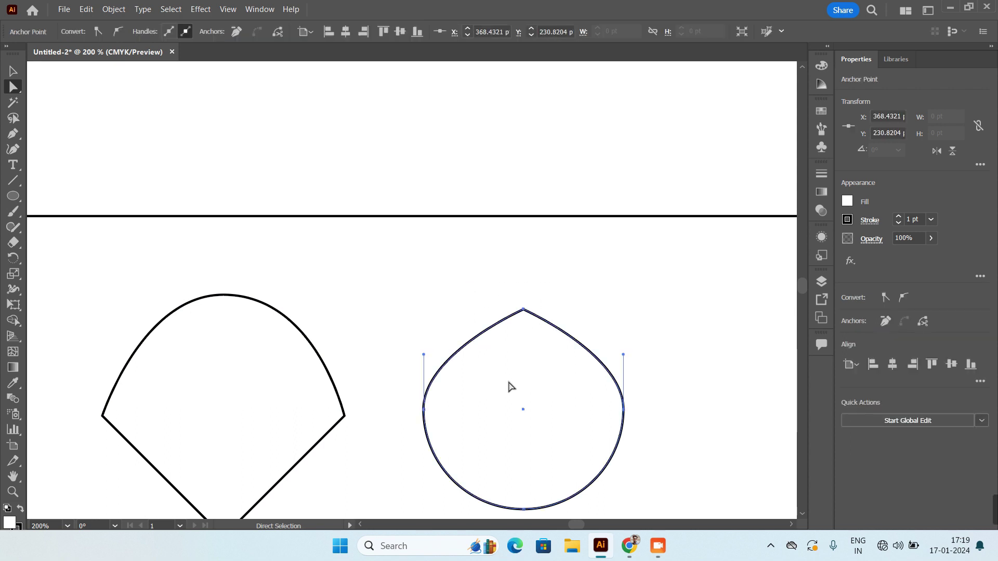
left_click(15, 138)
left_click(15, 138)
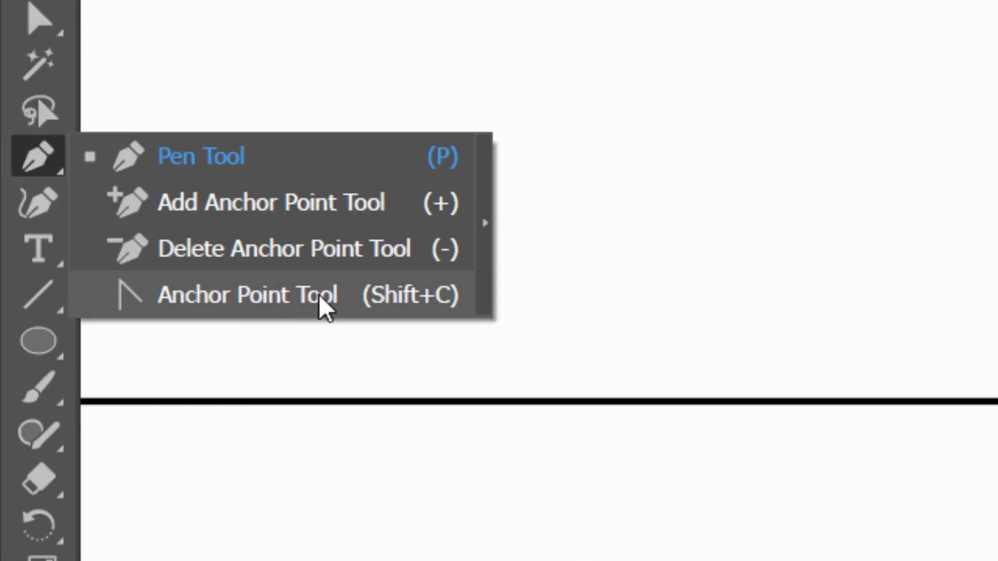
left_click(319, 295)
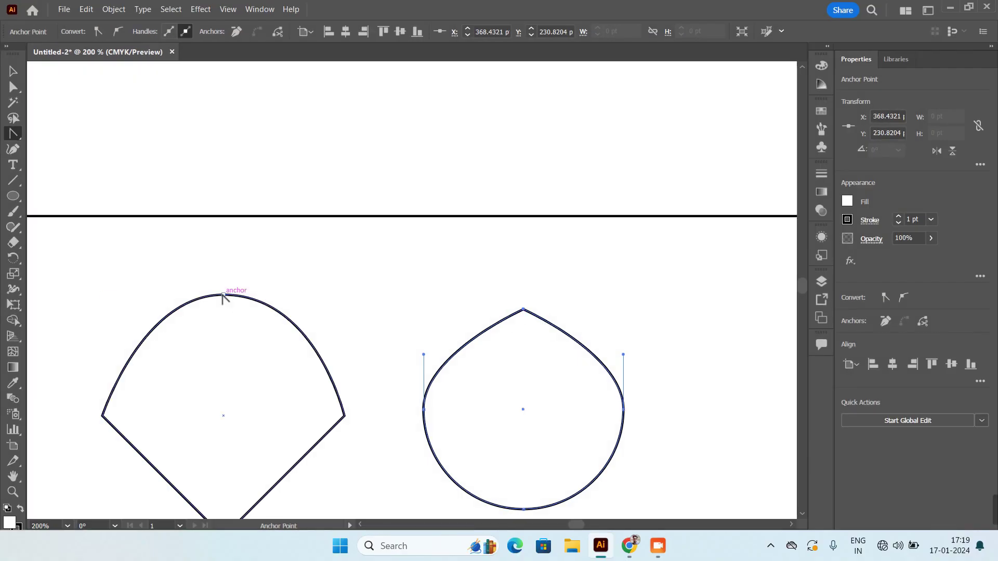
left_click(223, 296)
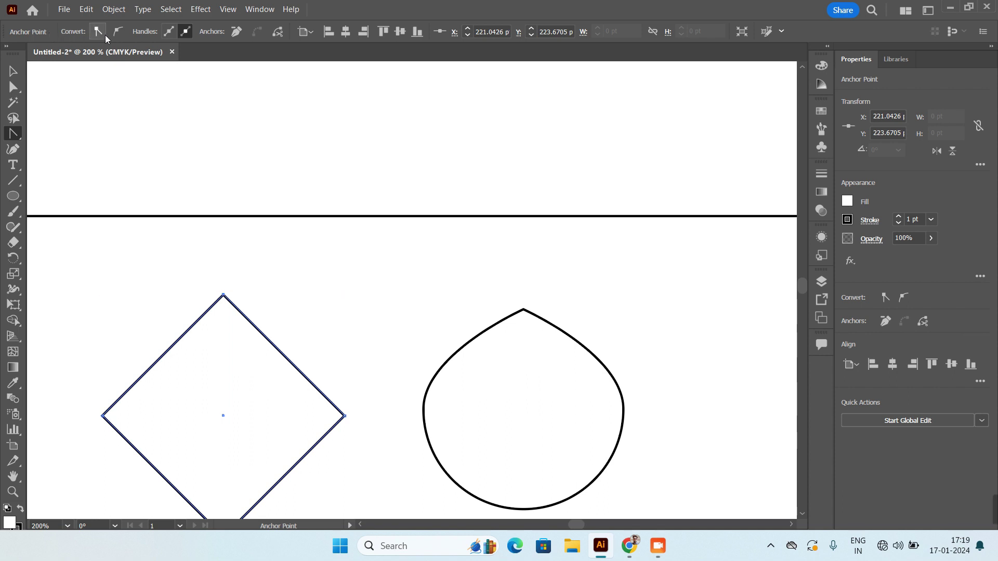
left_click(523, 310)
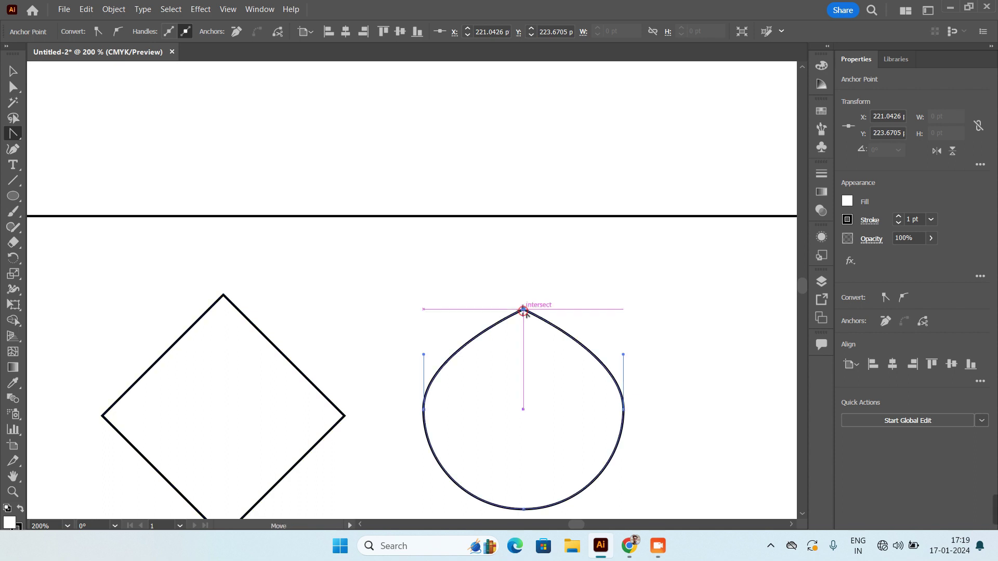
left_click_drag(522, 311, 581, 311)
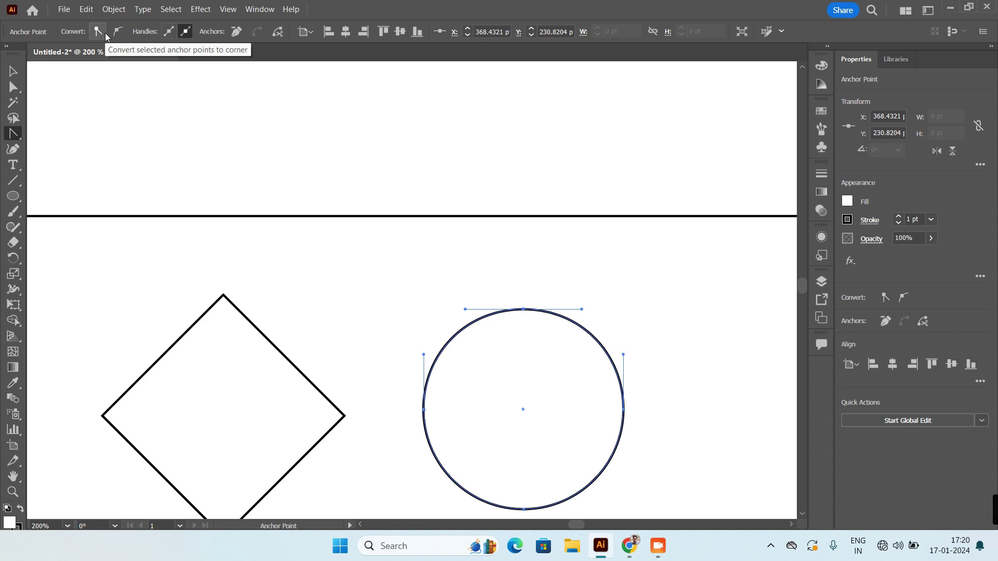
Remove the diamond and circle, and draw a rectangle about 164 pt wide and 99 pt high below the line
scroll(338, 225, "down", 2)
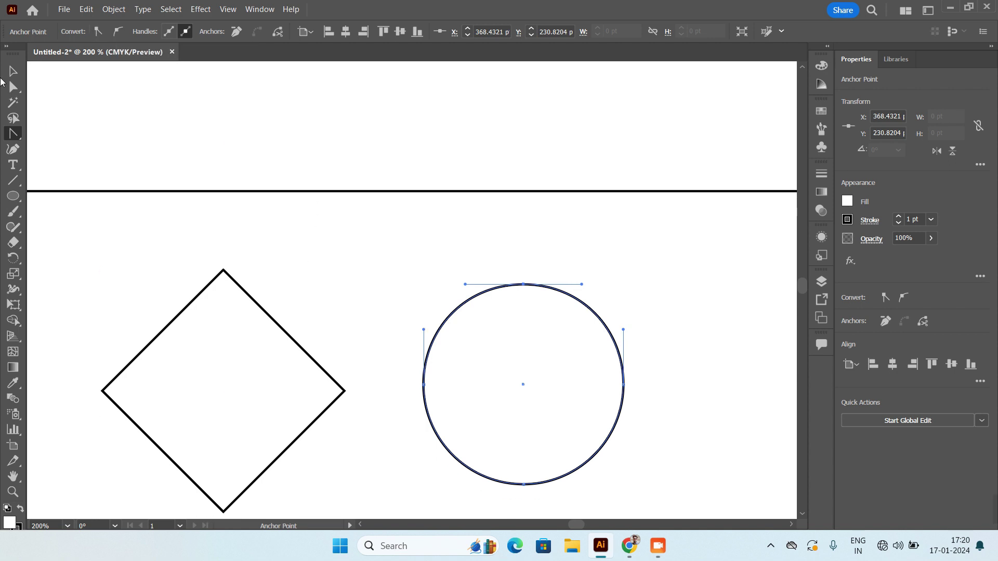
left_click(7, 71)
scroll(234, 285, "down", 6)
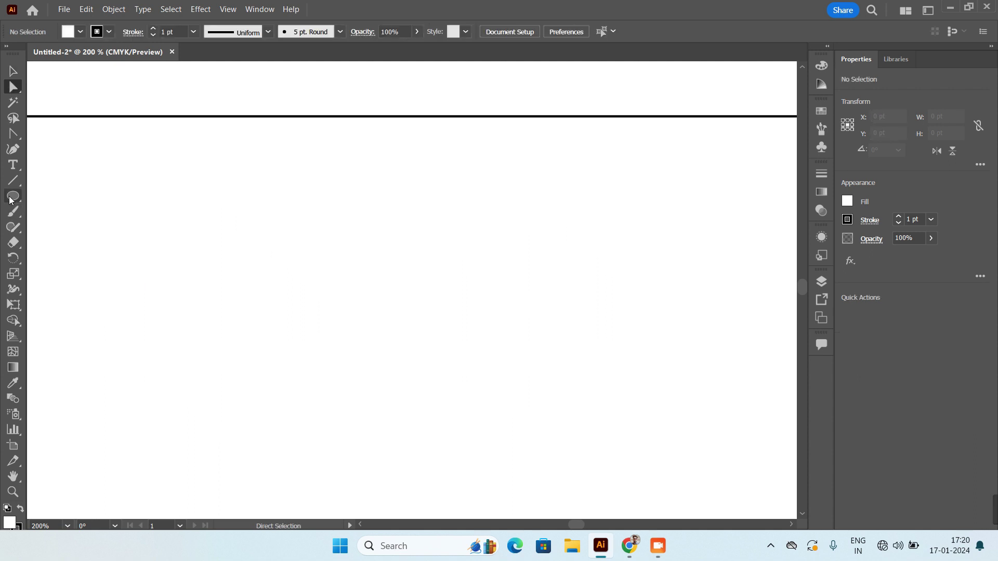
right_click(10, 197)
left_click(75, 198)
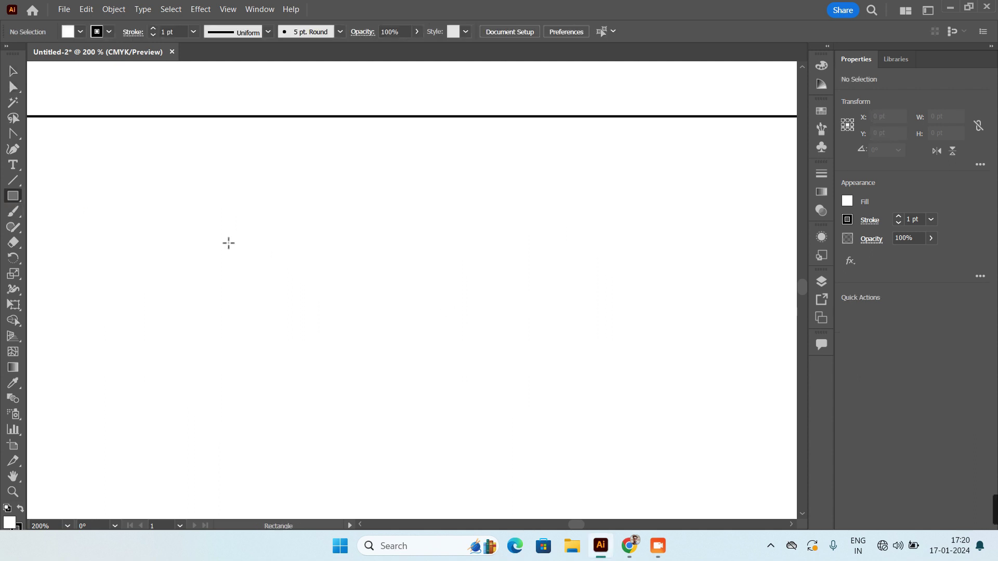
left_click_drag(161, 224, 495, 426)
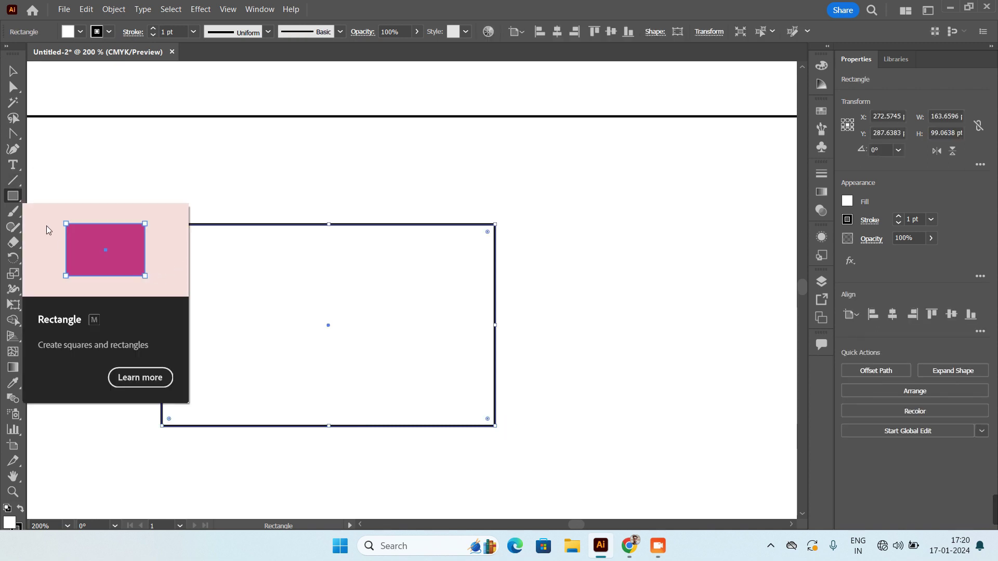
Fill the rectangle with the light tan brown swatch
double_click(11, 522)
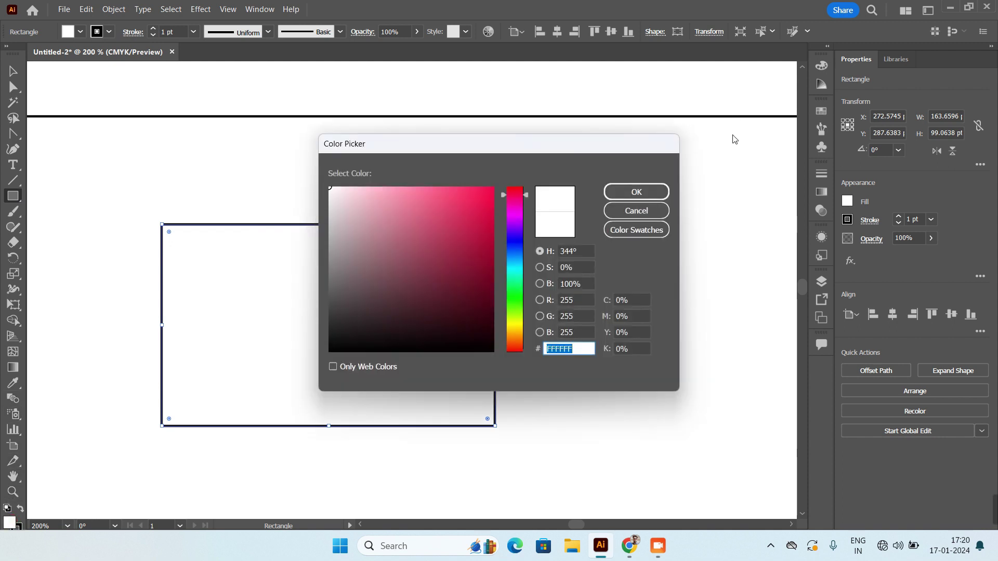
left_click(637, 211)
left_click(817, 70)
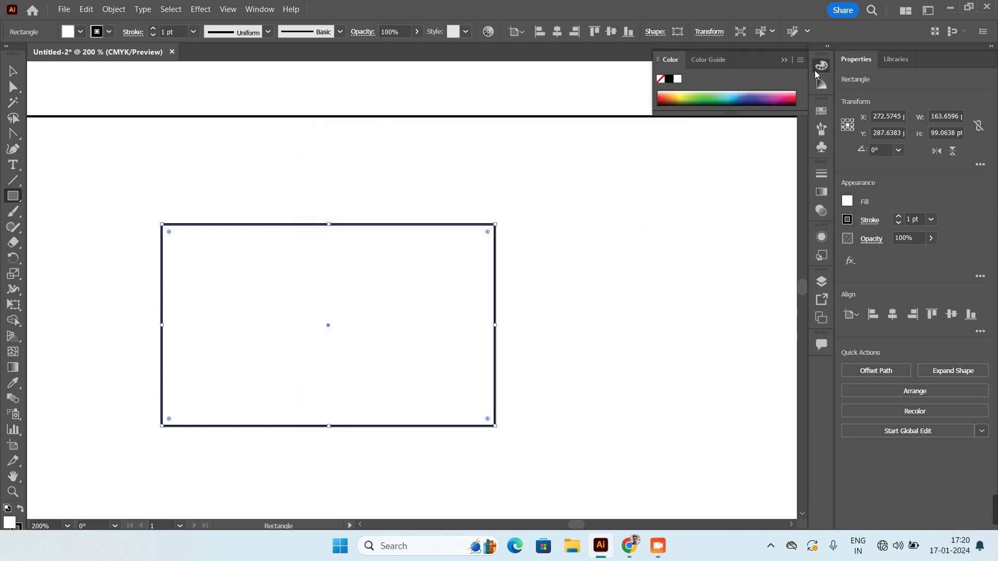
left_click(821, 111)
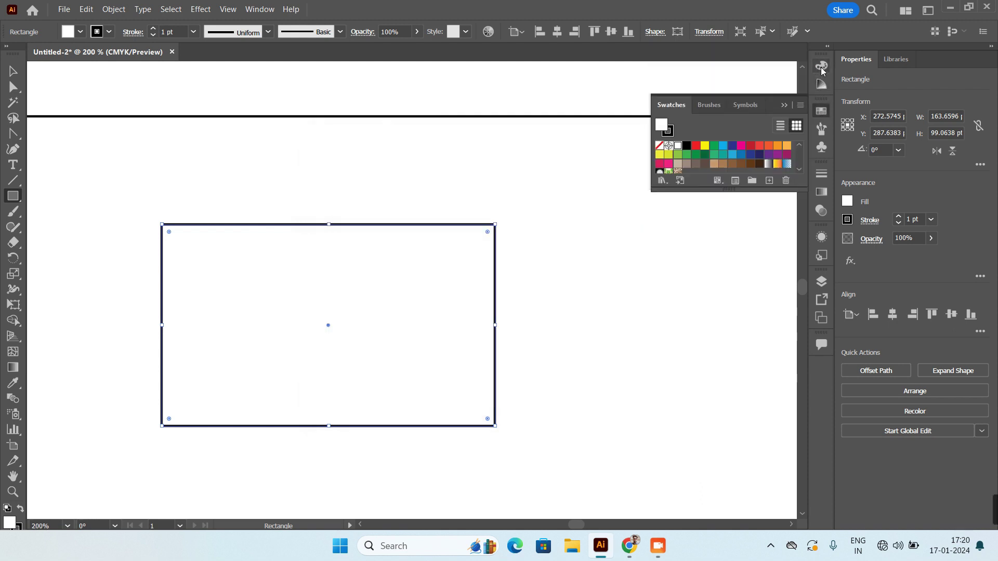
left_click(822, 68)
left_click(822, 113)
left_click(715, 164)
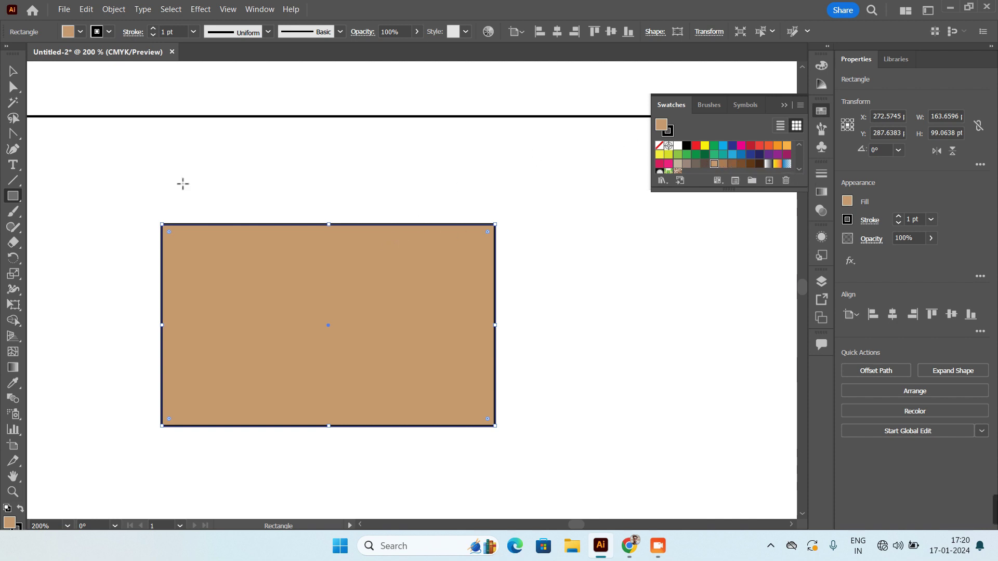
Duplicate the tan rectangle, fill the copy with the light orange swatch and align it exactly over the original
left_click(13, 87)
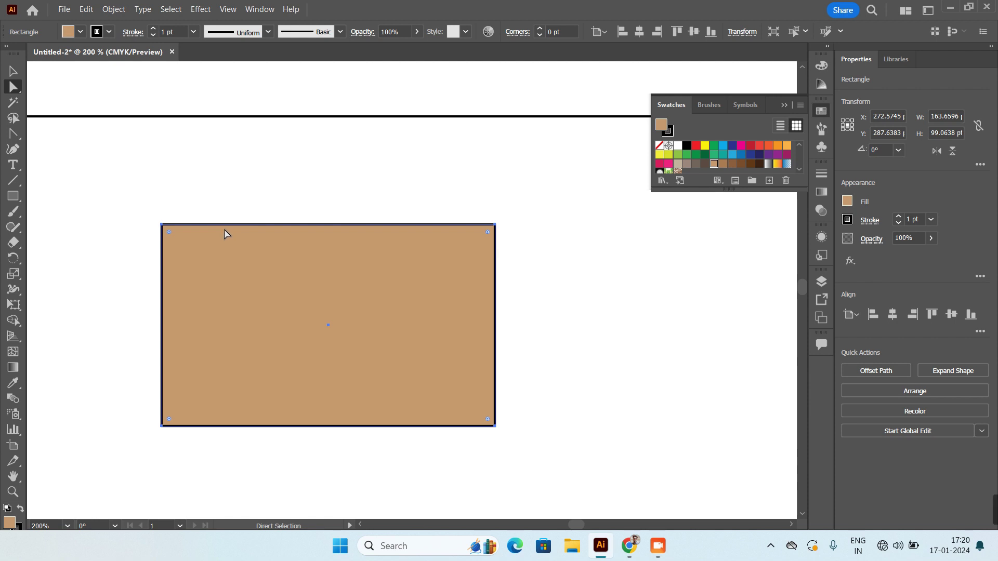
left_click_drag(212, 229, 263, 205)
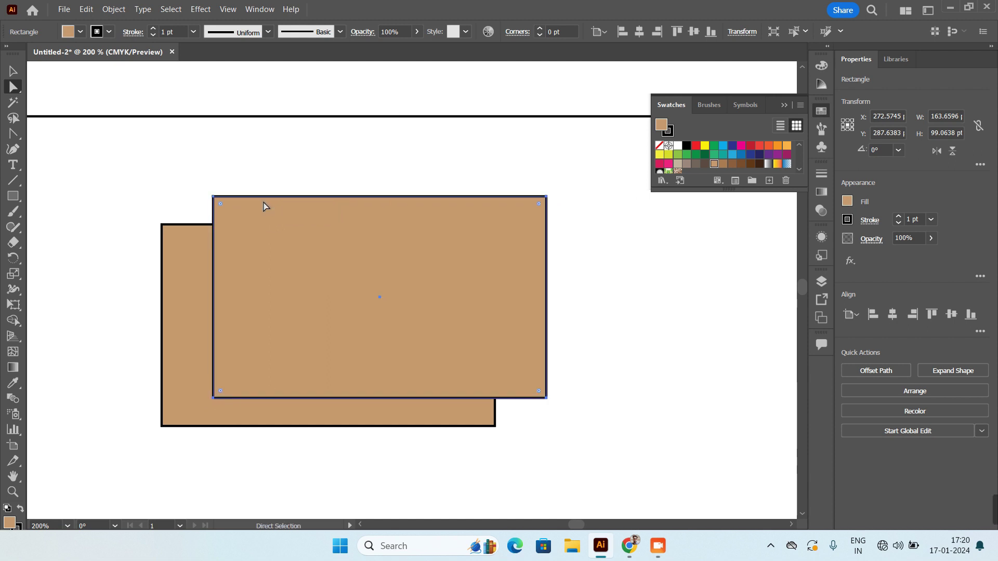
left_click(786, 146)
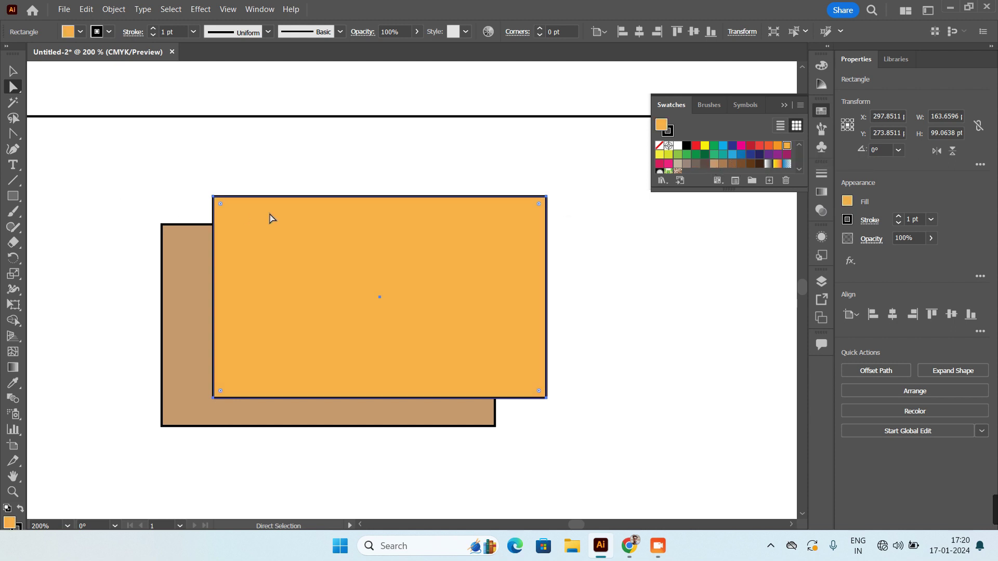
left_click_drag(307, 199, 255, 226)
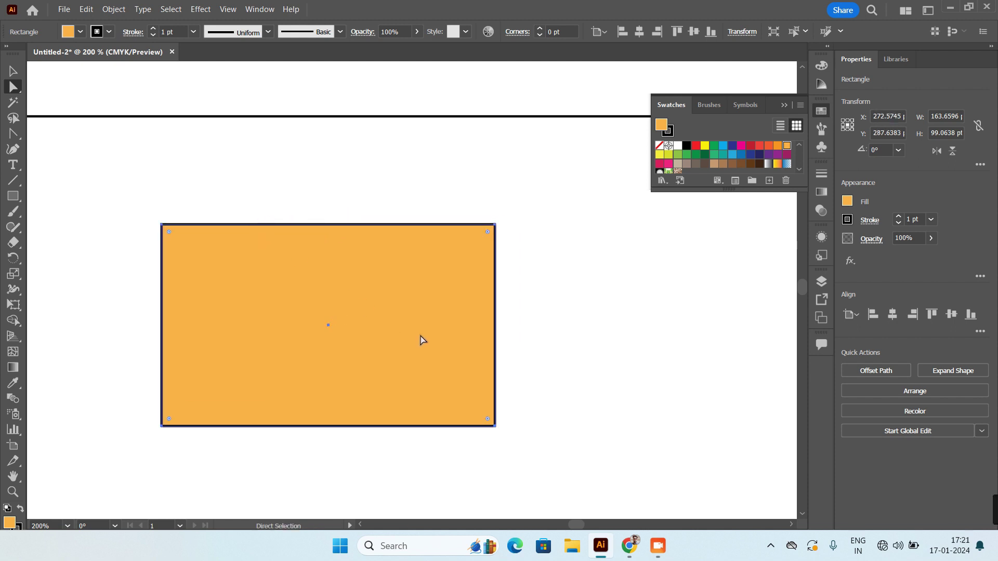
Move the orange rectangle's lower-right and lower-left anchor points to its centre to form an envelope flap, and deselect it
left_click(496, 427)
left_click_drag(495, 427, 328, 327)
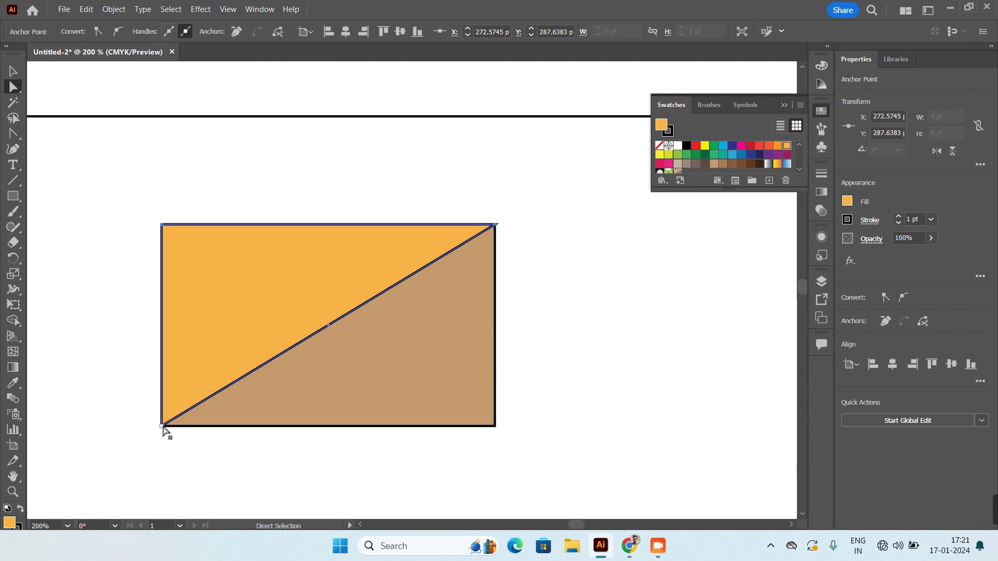
left_click_drag(161, 427, 329, 326)
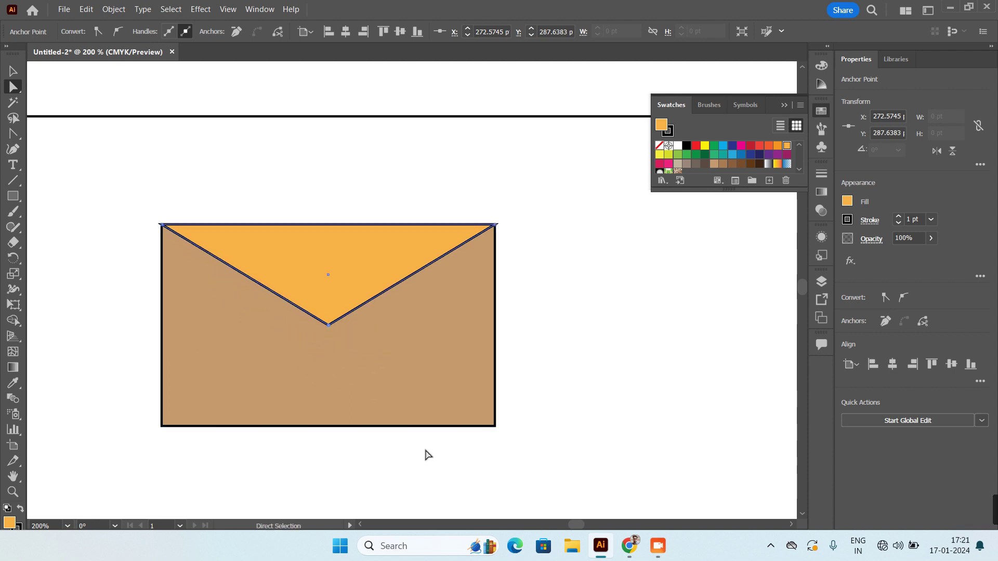
left_click(13, 72)
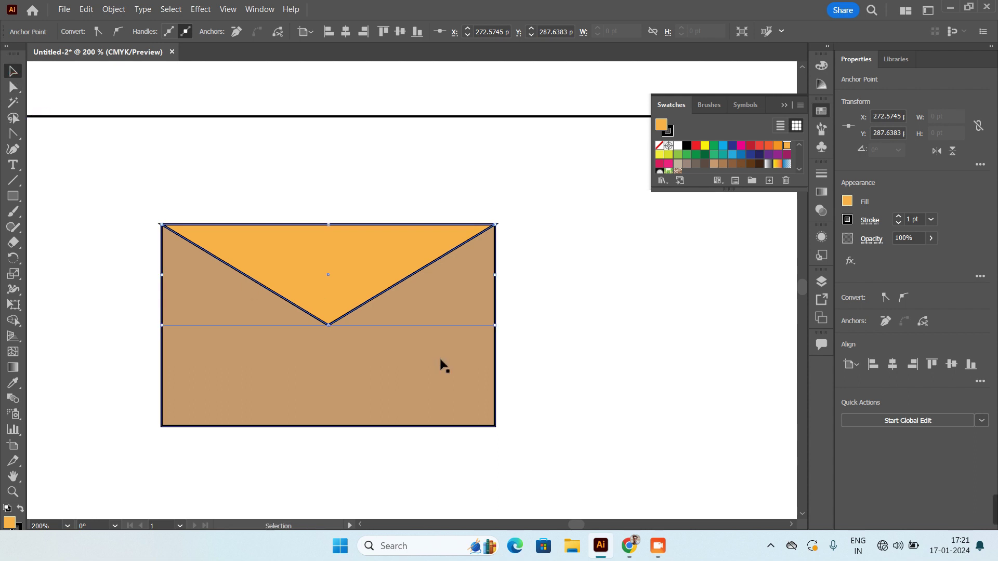
left_click(550, 360)
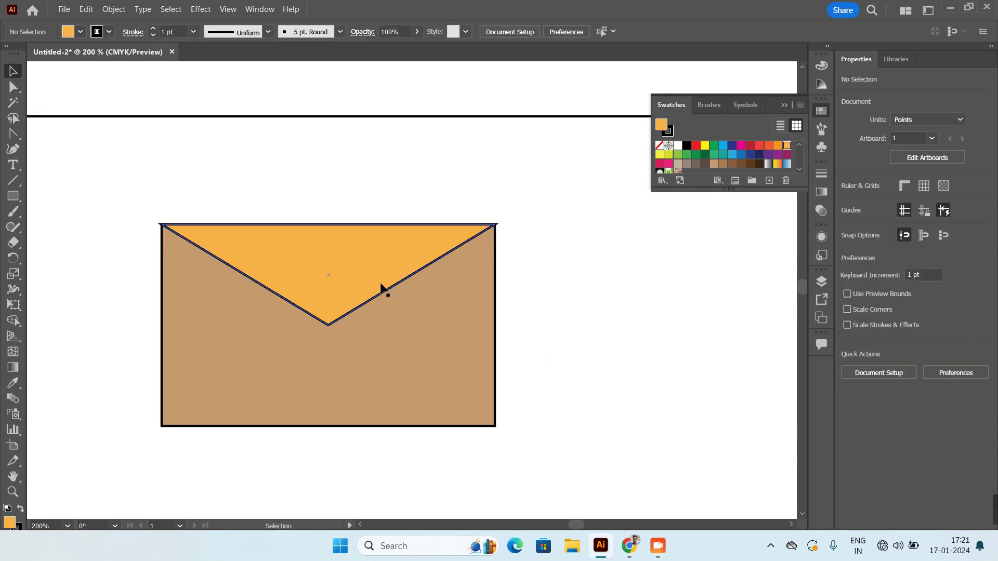
Select the orange flap and undo both anchor point moves
scroll(325, 338, "up", 1)
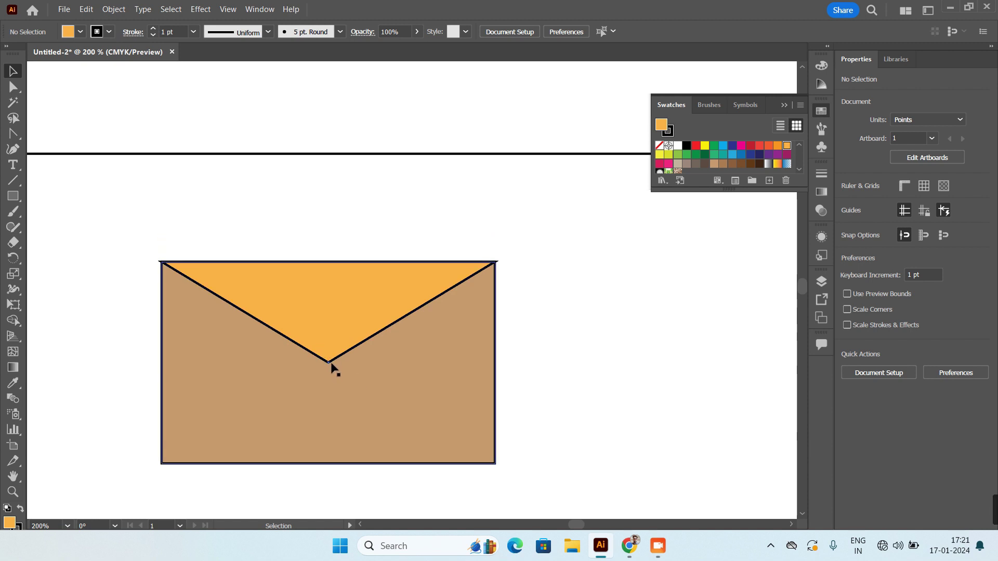
left_click(329, 363)
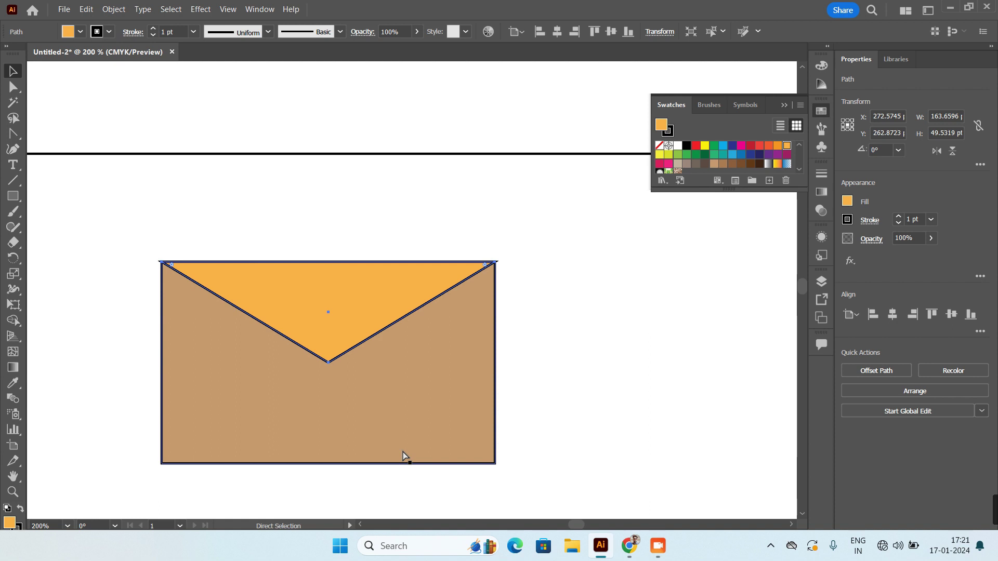
key("ctrl+z")
key("ctrl+z")
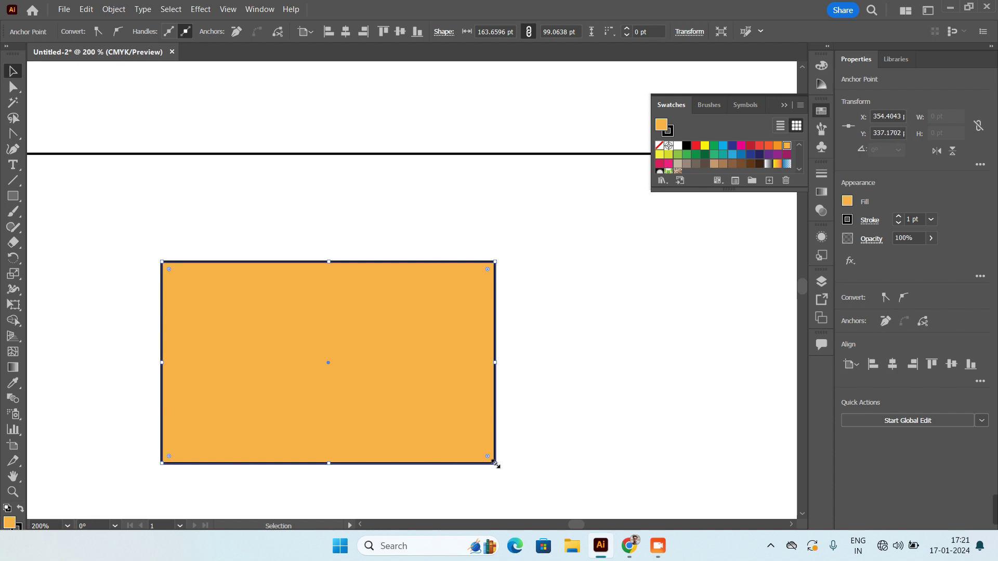
Delete the orange rectangle's upper-left anchor point with the Pen tool
left_click(21, 136)
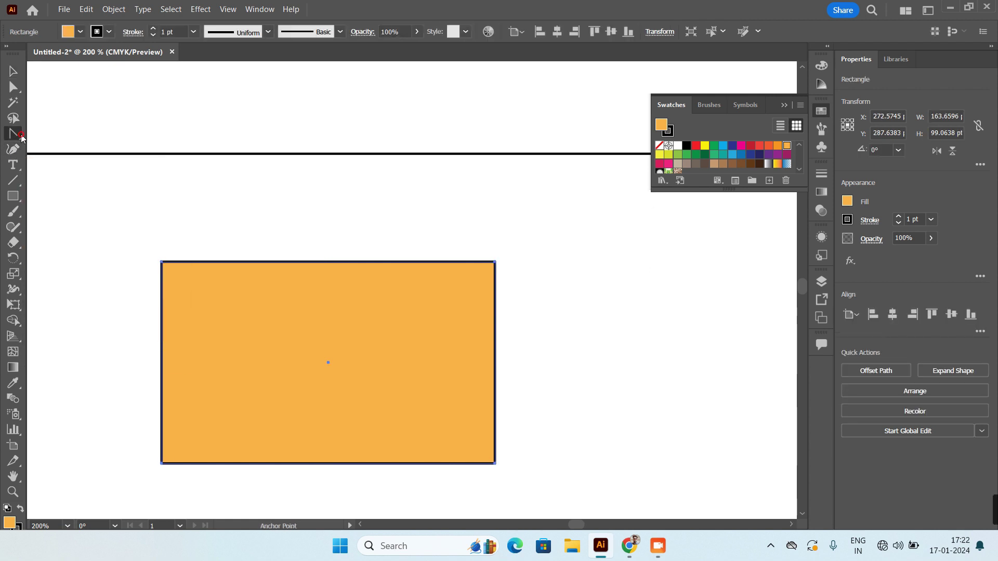
left_click(61, 134)
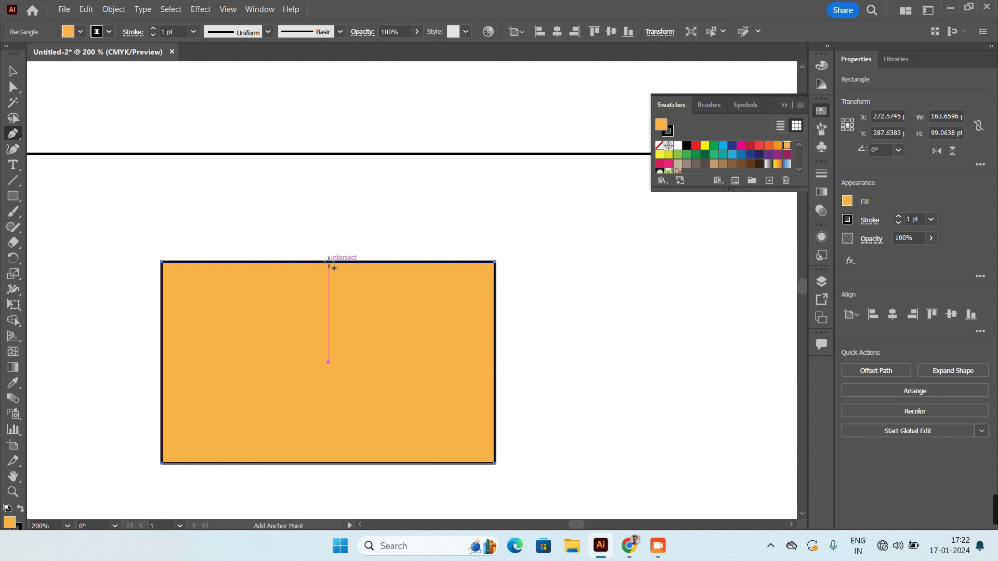
key("Caps_Lock")
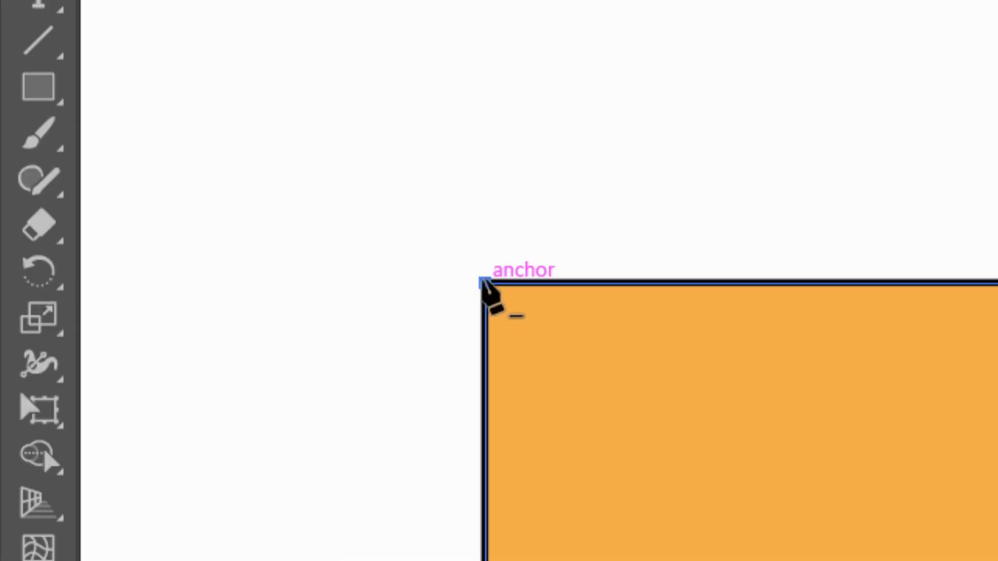
left_click(486, 284)
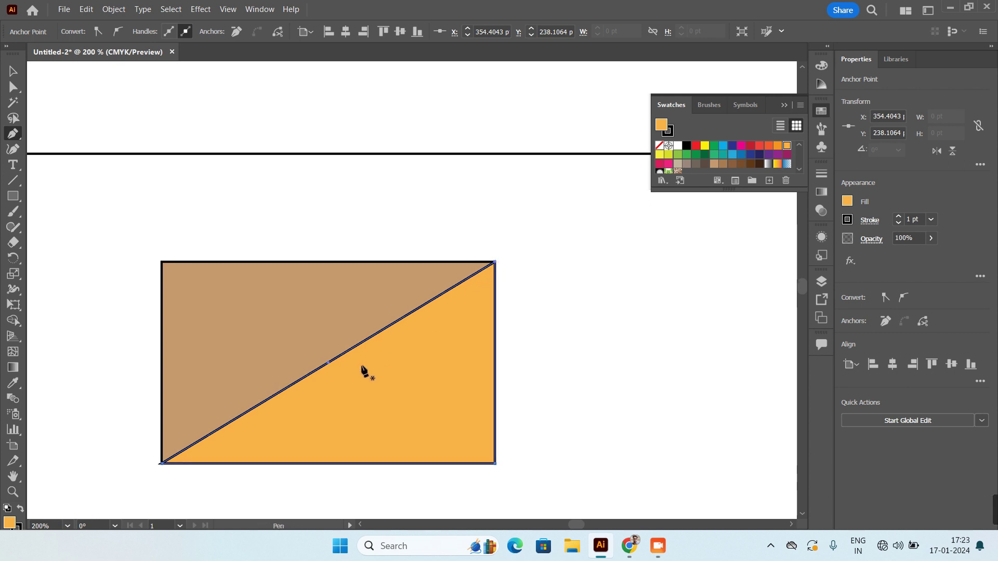
Undo the corner deletion, add an anchor point midway along the orange rectangle's top edge and move it to the rectangle's centre
key("ctrl+z")
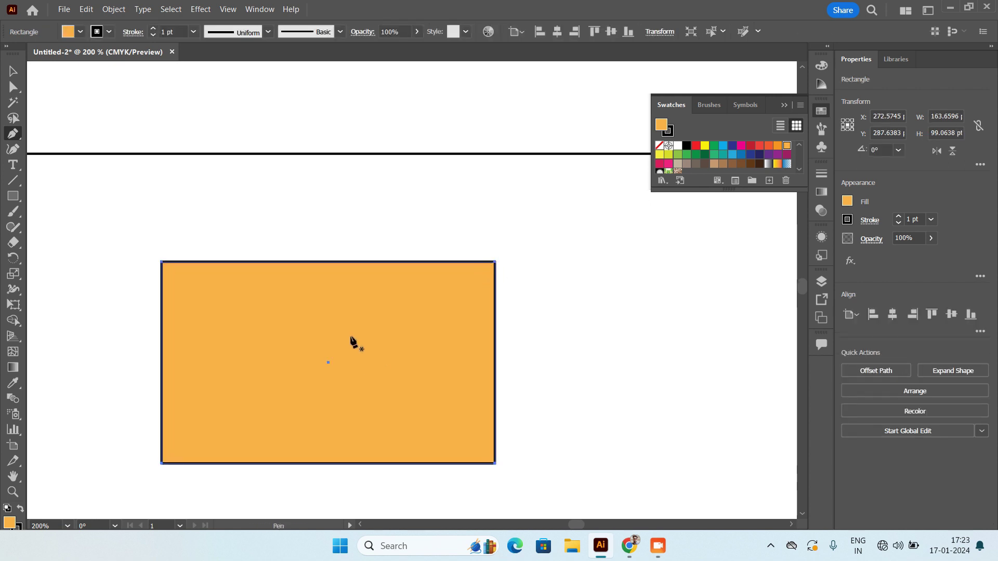
left_click(329, 262)
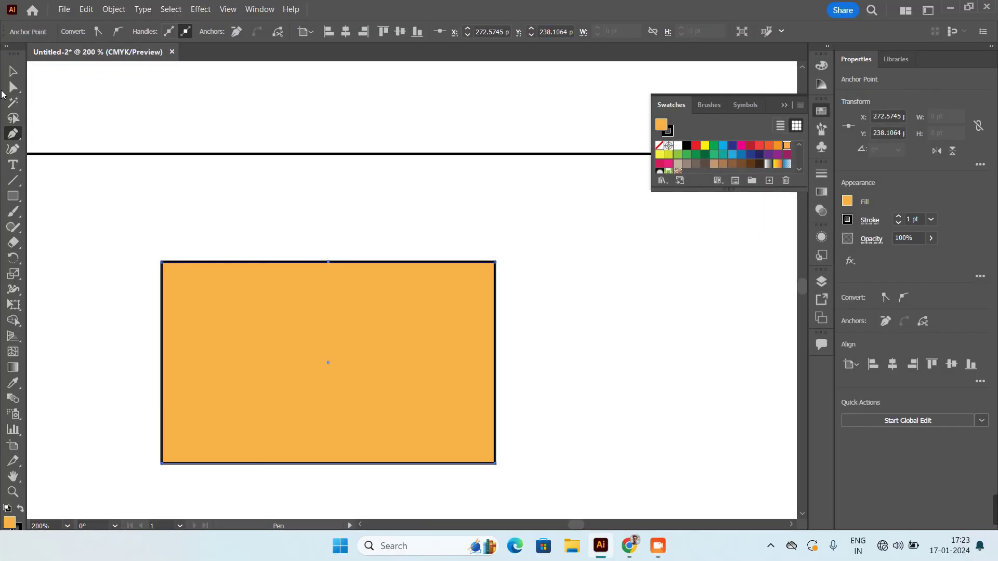
key("a")
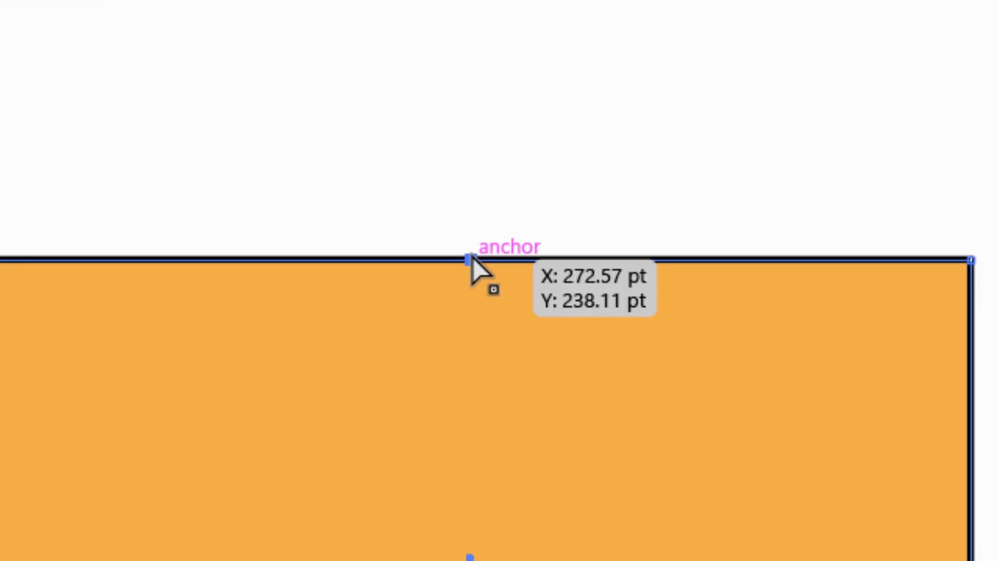
left_click_drag(470, 260, 473, 557)
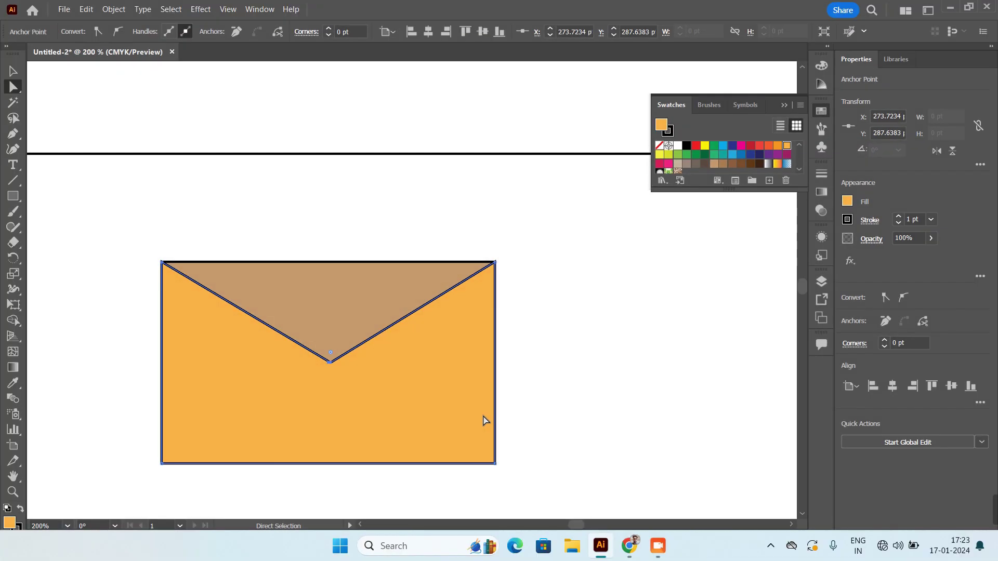
key("ctrl+z")
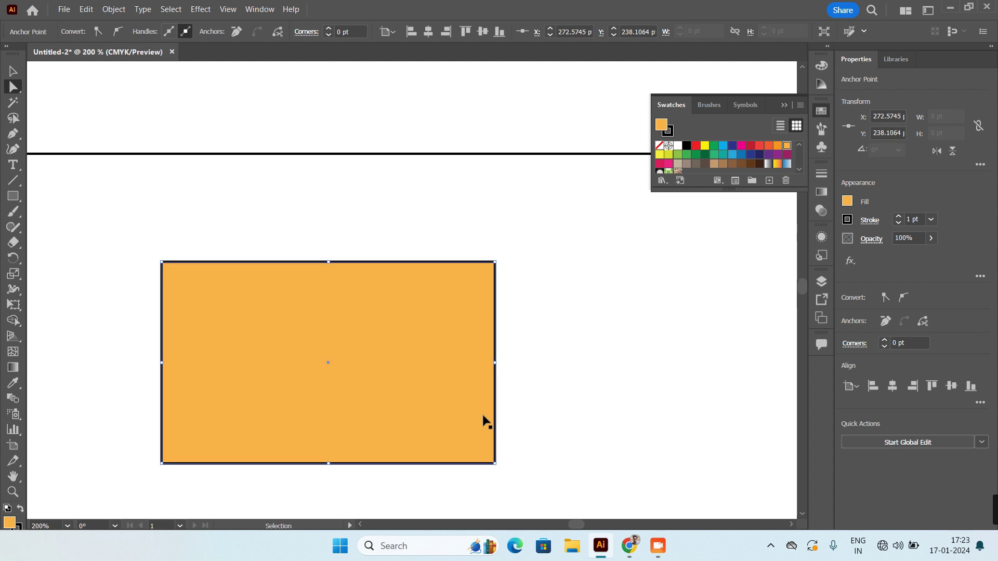
key("ctrl+shift+z")
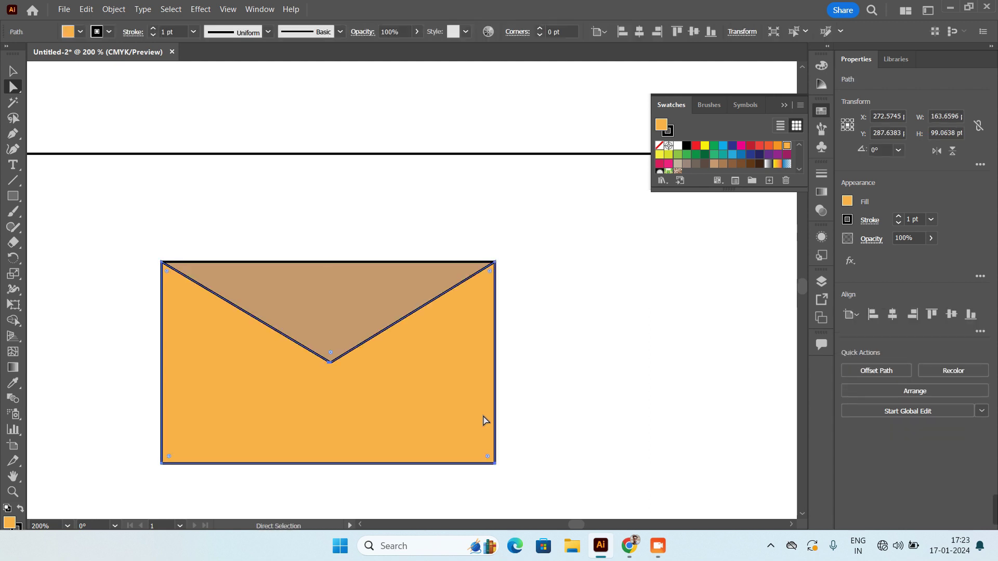
Select the envelope flap's centre anchor point and remove it from the path
left_click(715, 335)
left_click(412, 318)
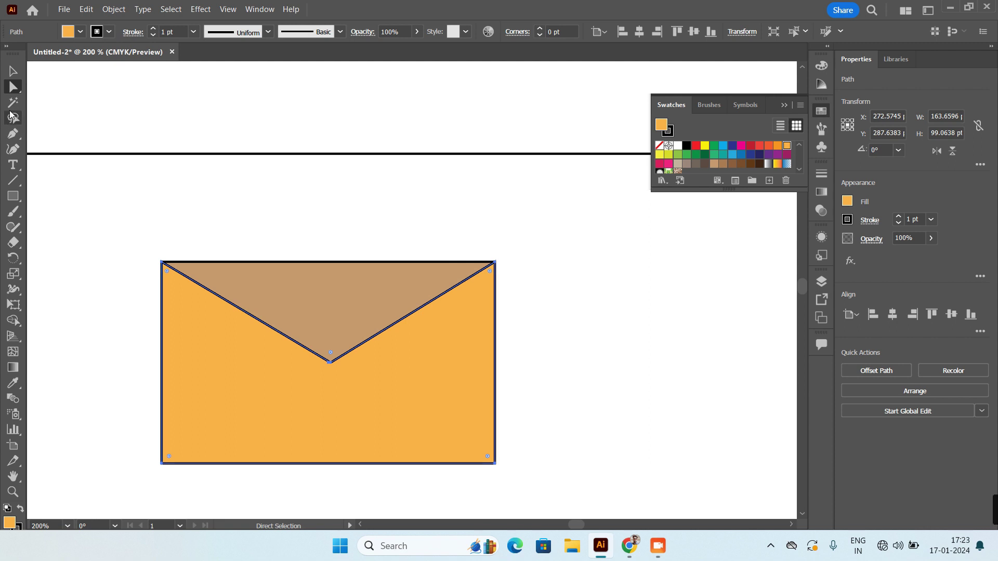
left_click_drag(278, 380, 323, 369)
key("ctrl+z")
left_click(628, 352)
left_click_drag(281, 230, 355, 397)
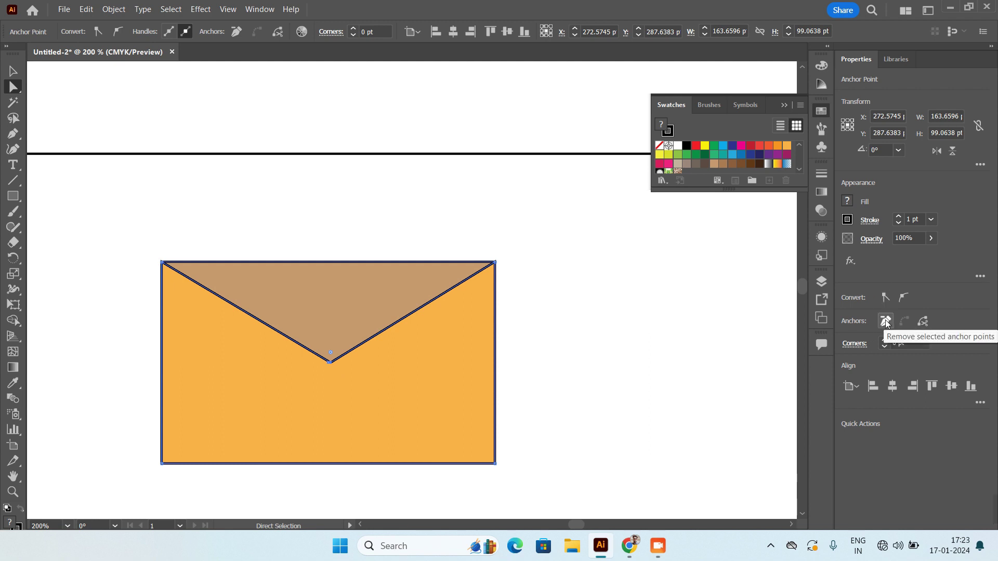
left_click(237, 32)
Try to remove the upper-right corner anchor points of both stacked rectangles together, and undo the removal
left_click_drag(470, 224, 544, 311)
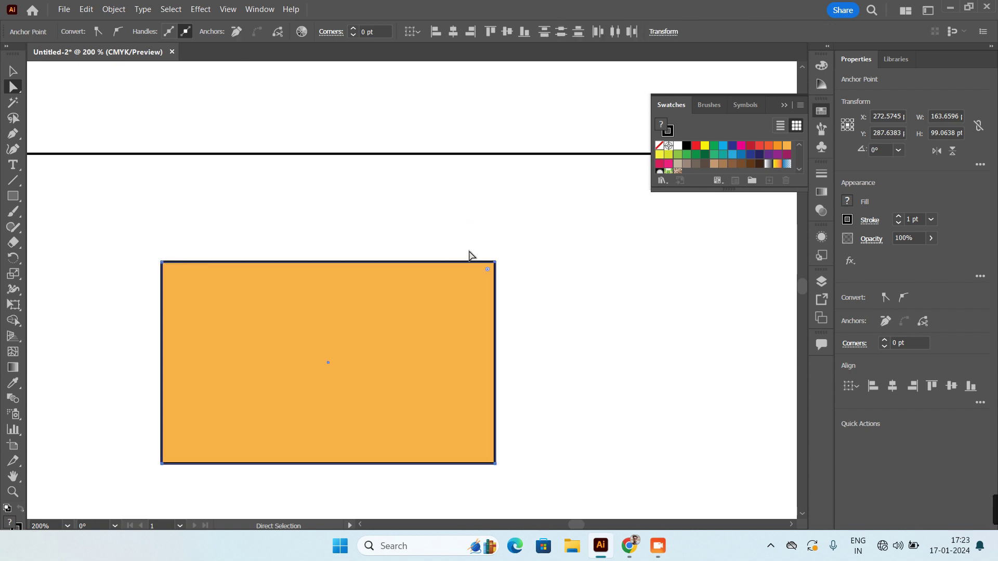
left_click(237, 32)
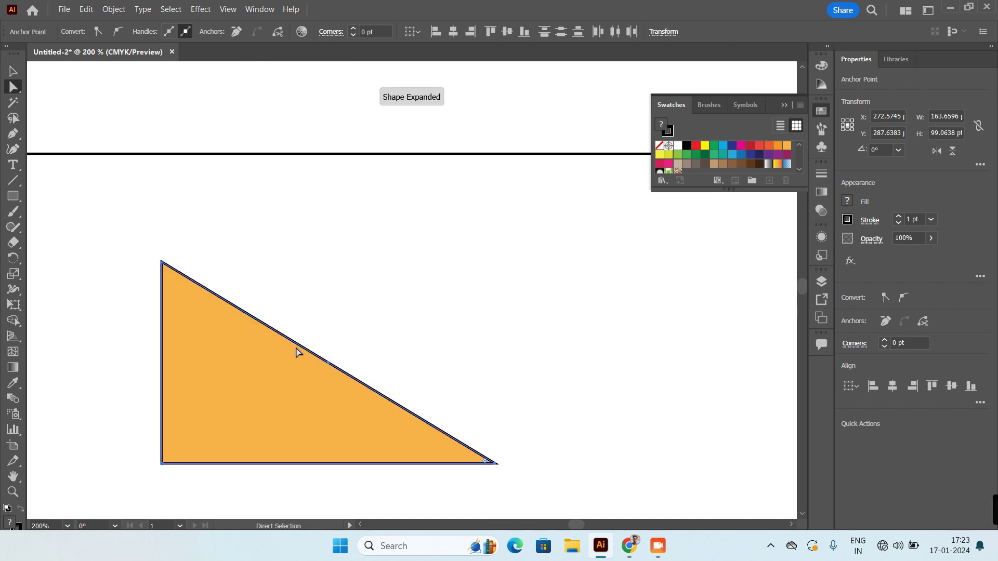
key("ctrl+z")
key("ctrl+z")
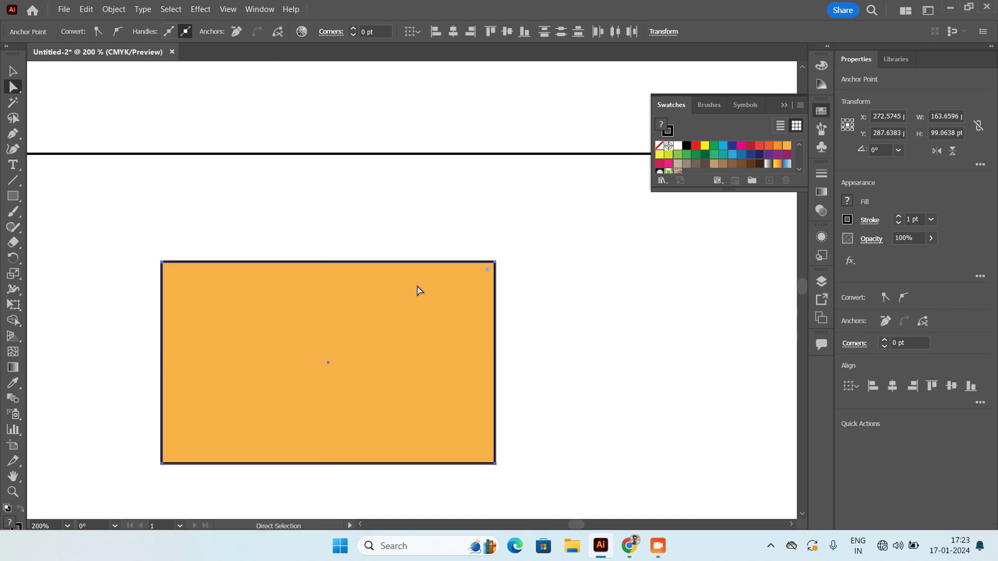
Remove only the orange rectangle's upper-right anchor point, and undo the removal
left_click(574, 255)
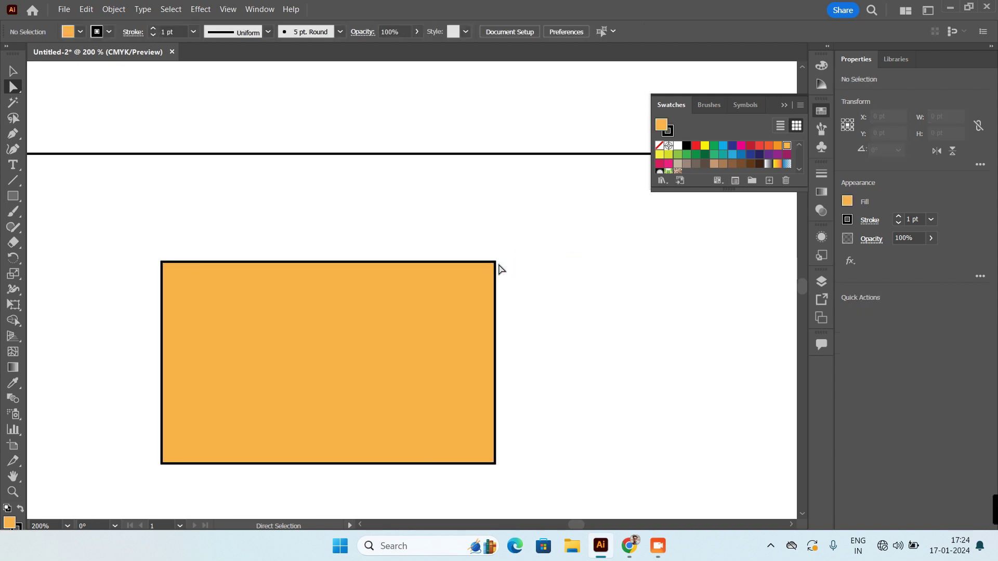
left_click(495, 262)
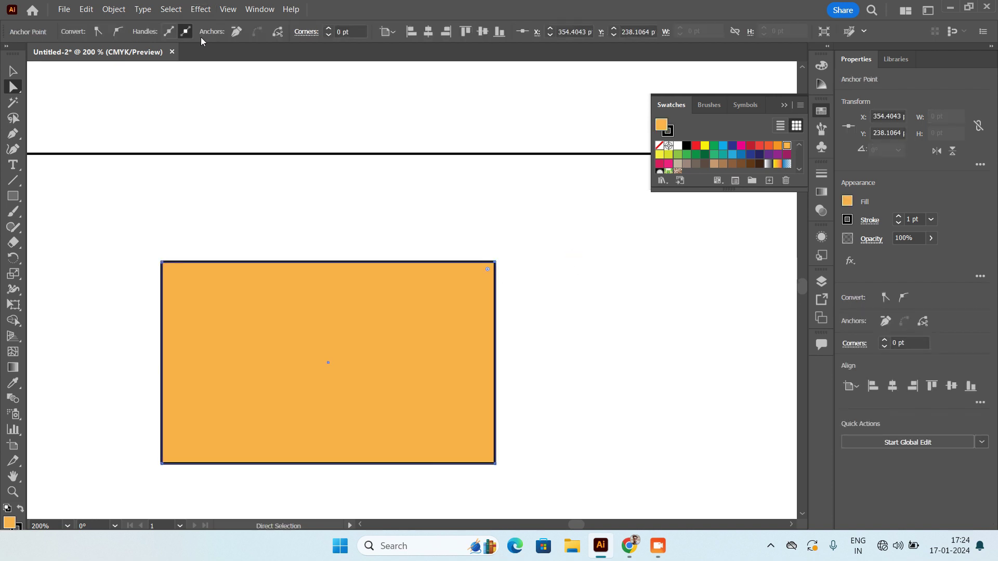
left_click(235, 31)
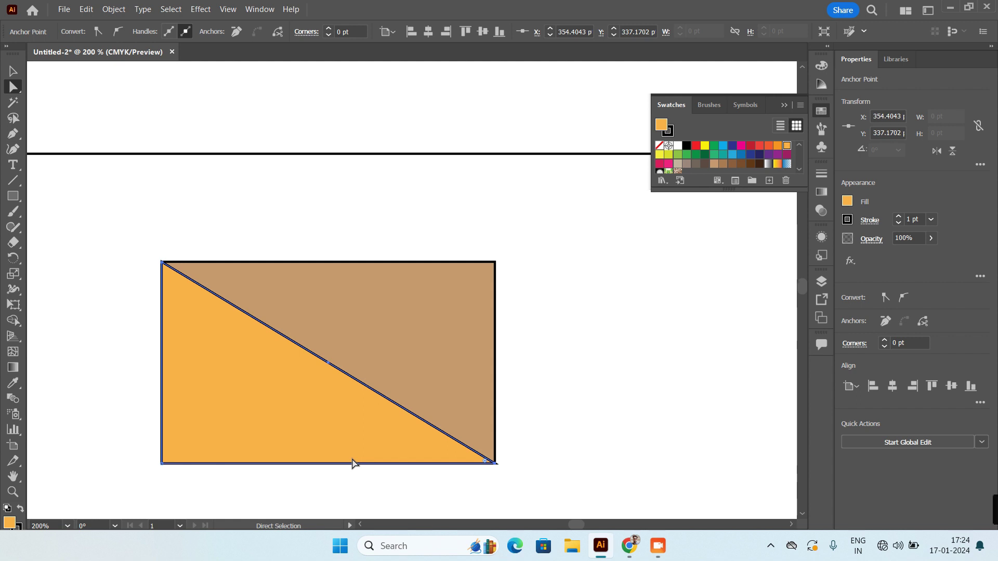
key("ctrl+z")
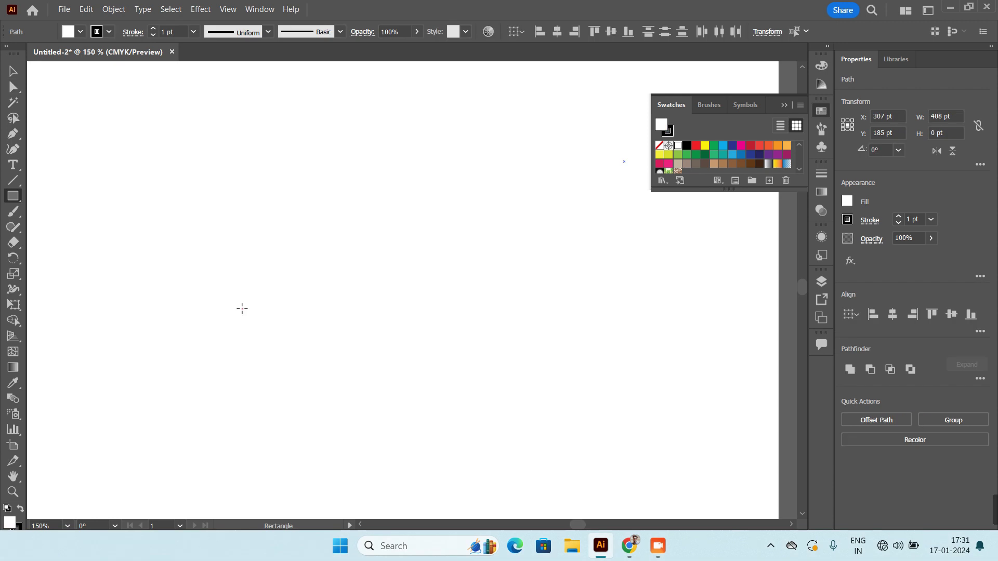
Draw a square about 77 pt wide and place a copy directly above it, sharing its top edge
mouse_move(241, 309)
left_mouse_down()
mouse_move(355, 383)
mouse_move(330, 428)
mouse_move(351, 425)
left_mouse_up()
left_click(13, 72)
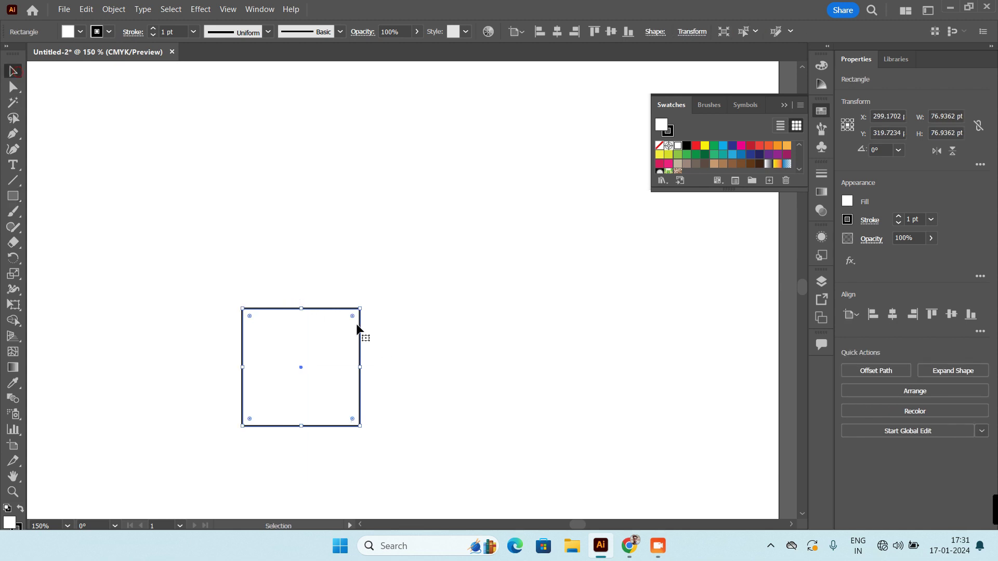
left_click_drag(282, 310, 280, 195)
Duplicate the lower square directly to its right so the two share an edge
left_click(360, 378)
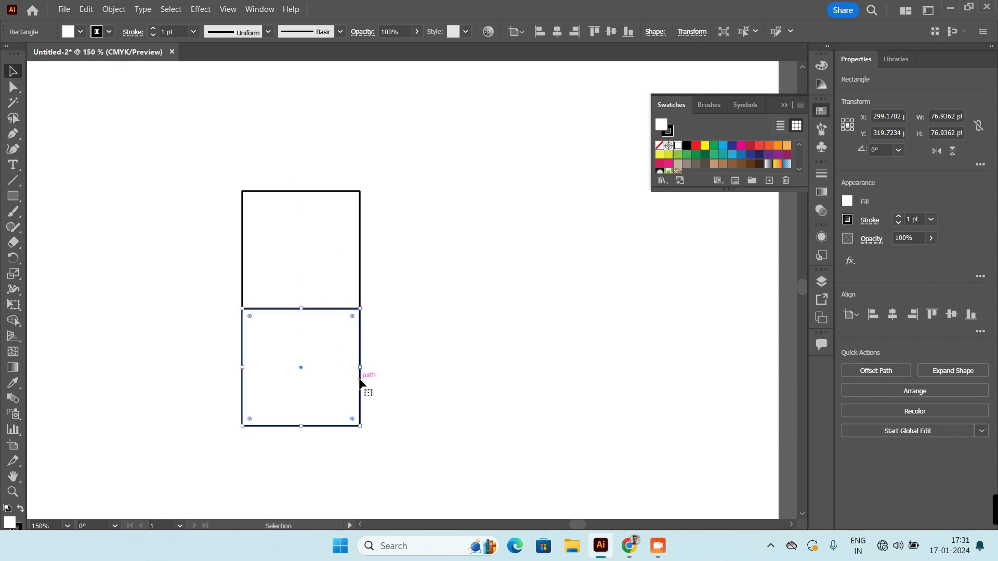
left_click(364, 383)
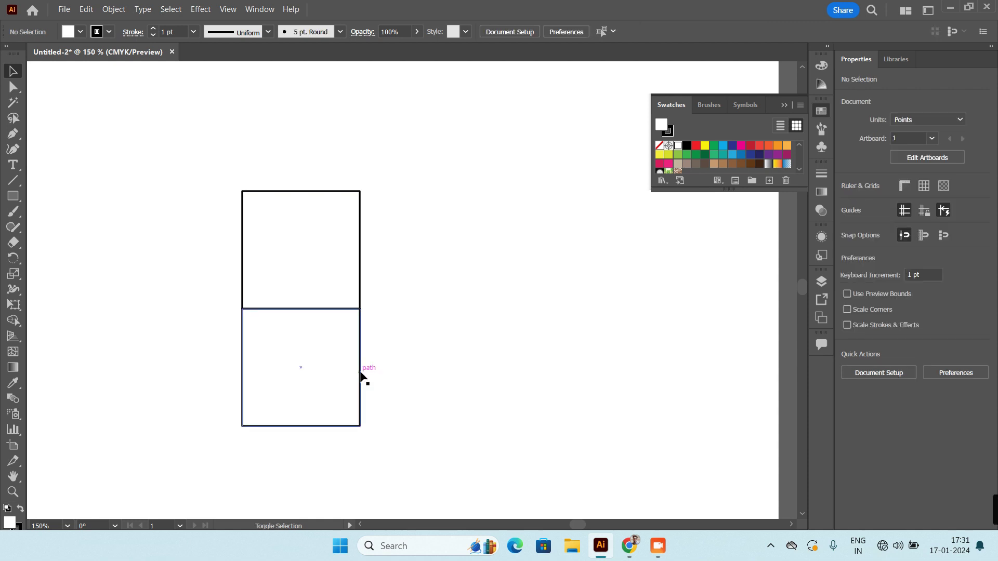
key("super+space")
left_click_drag(362, 378, 479, 384)
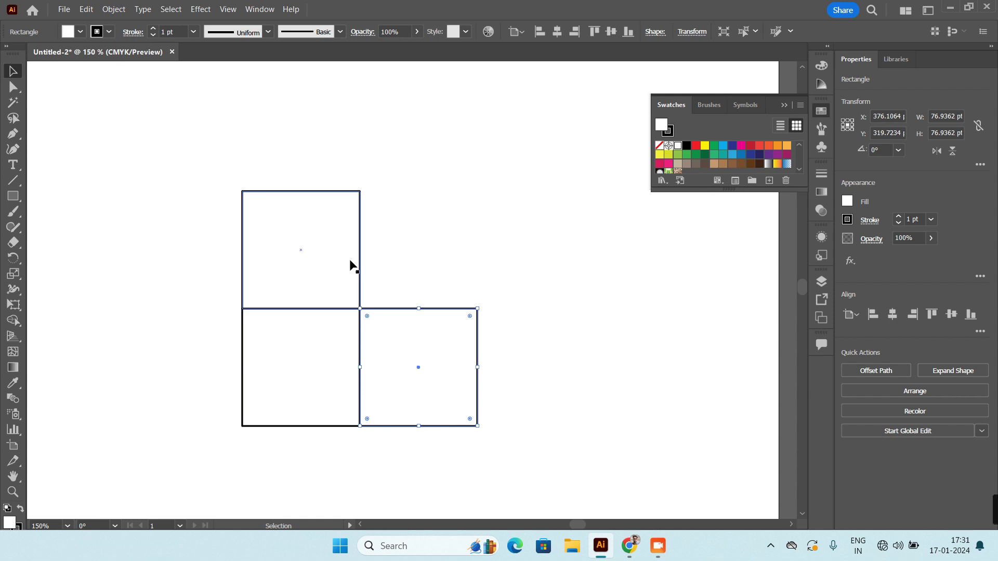
Isolate the upper square, shift its two top anchor points down and to the right to form a slanted top face, and exit isolation
double_click(337, 241)
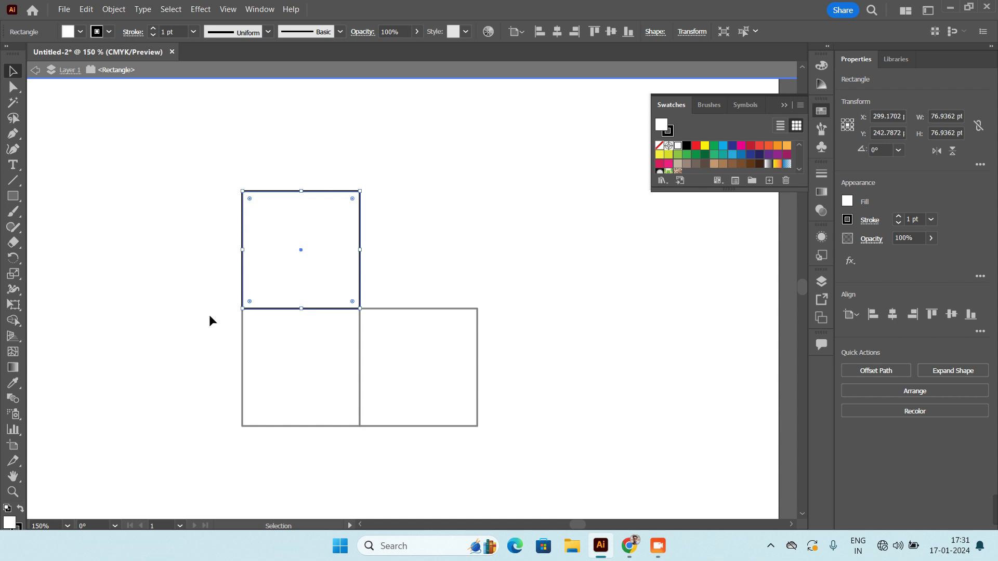
left_click(13, 87)
left_click(89, 228)
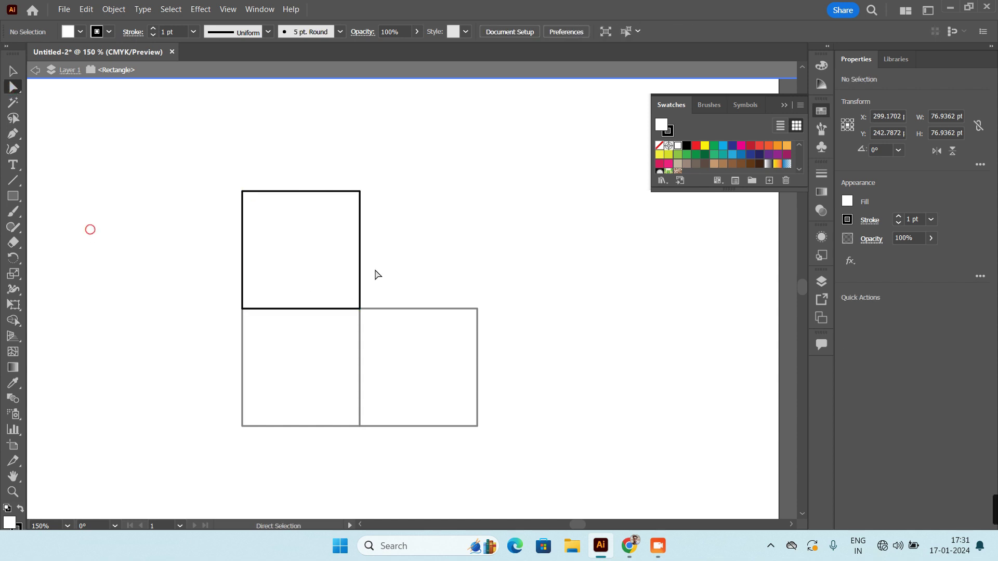
left_click_drag(219, 170, 385, 213)
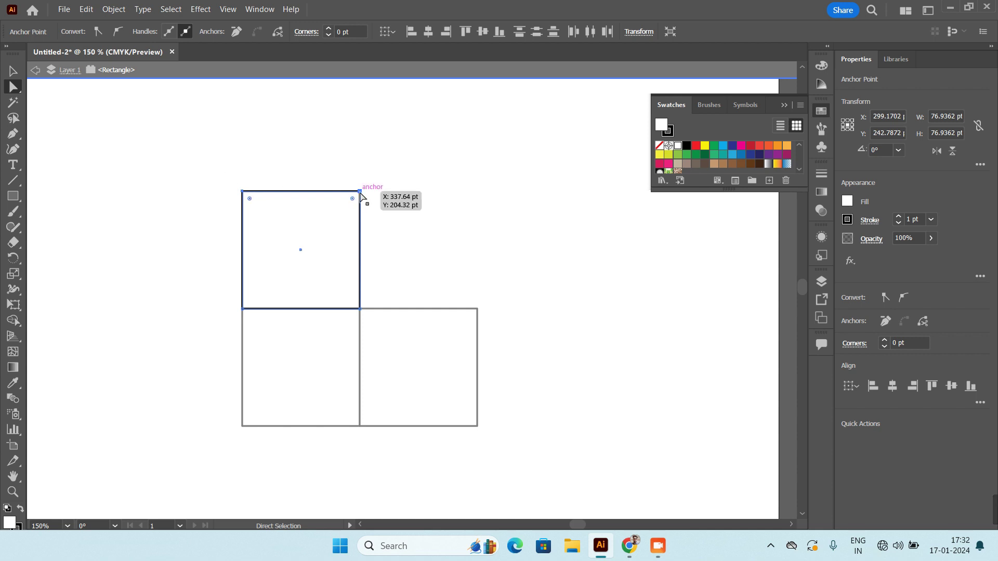
left_click_drag(360, 193, 447, 283)
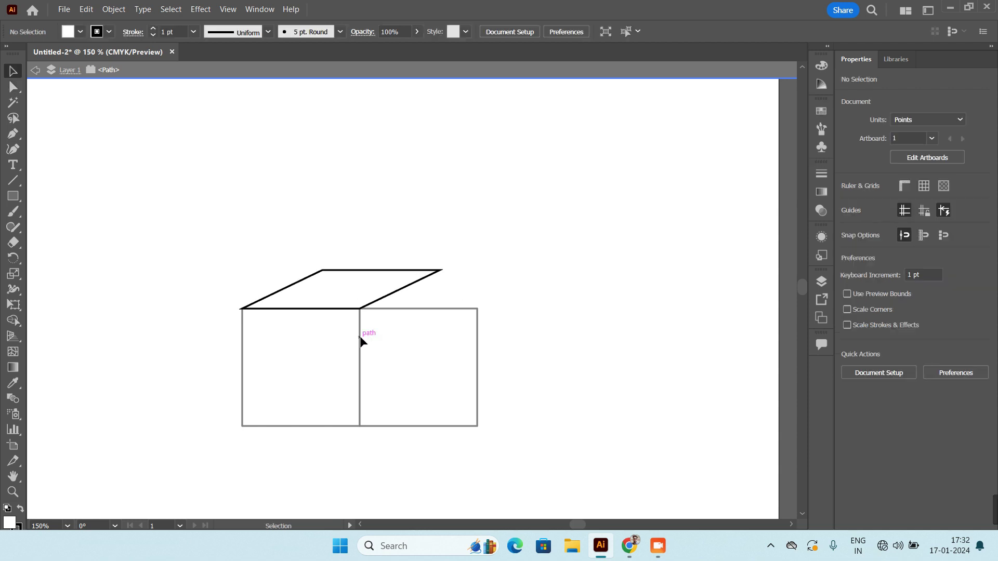
key("Escape")
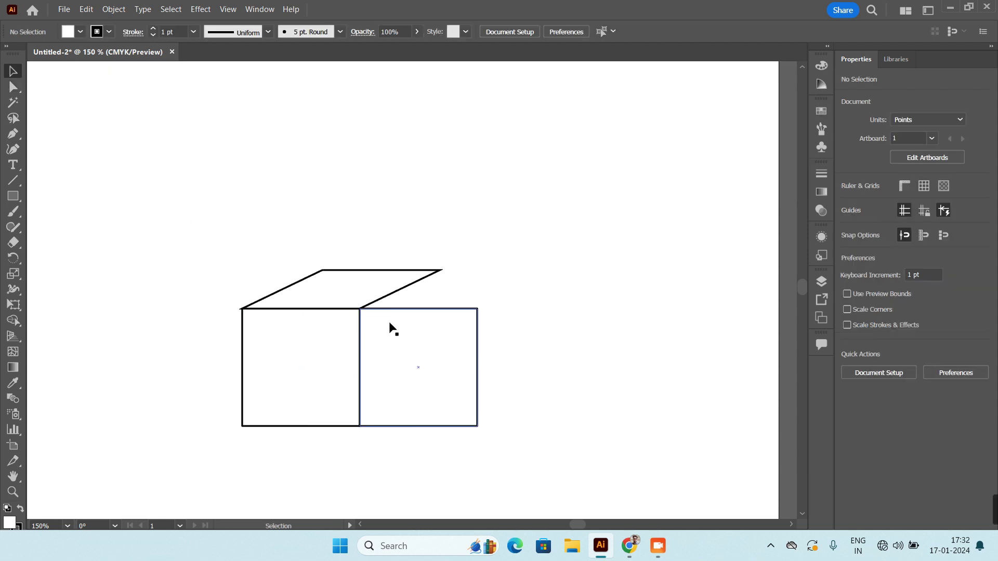
Move the right square's two outer anchor points to meet the top face's corner, forming the cube's side face, and deselect
left_click(13, 88)
left_click_drag(513, 285, 452, 449)
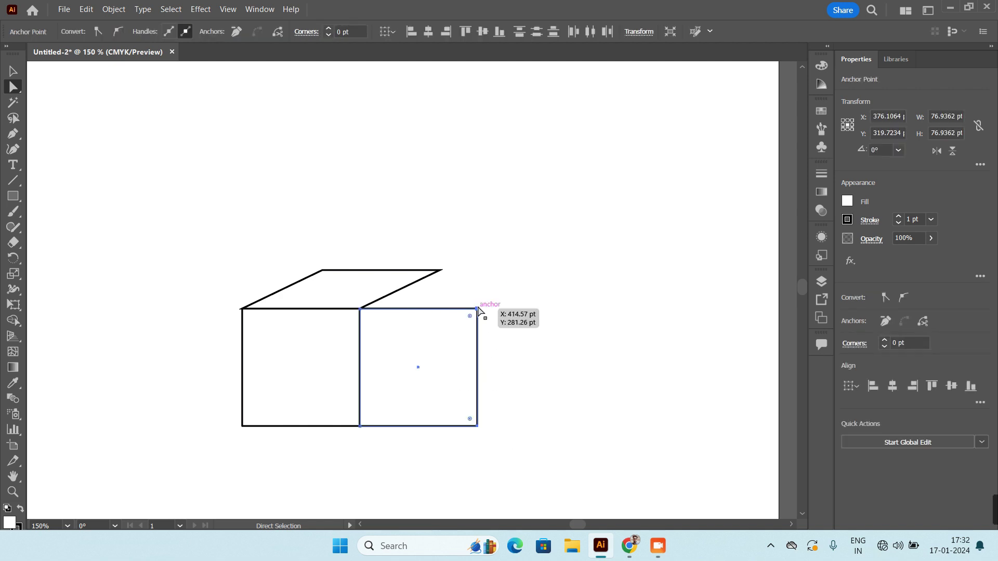
left_click_drag(477, 309, 442, 270)
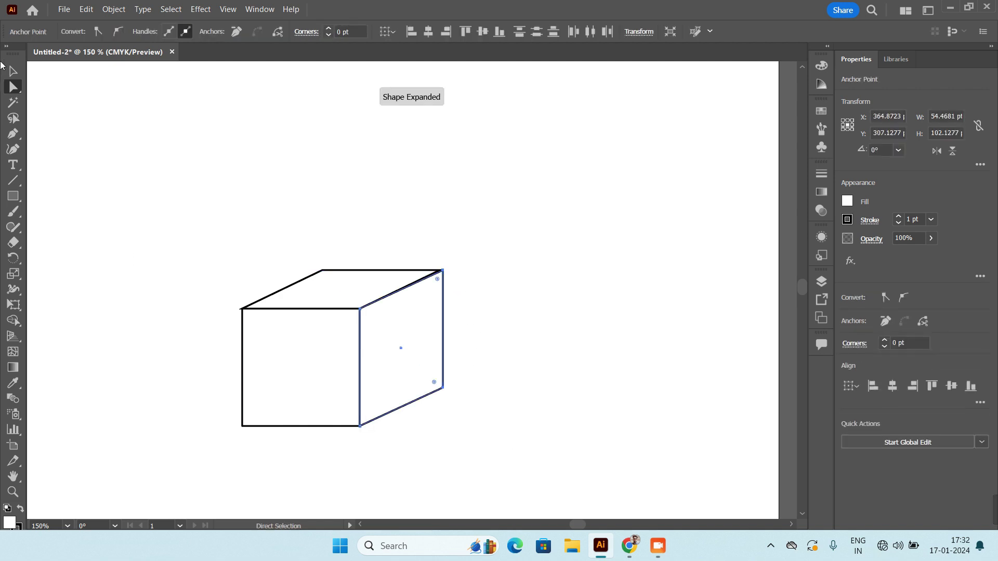
left_click(15, 86)
left_click(510, 254)
Try to move the anchor points along the front face's left edge inward, and undo the move
left_click_drag(157, 204, 577, 469)
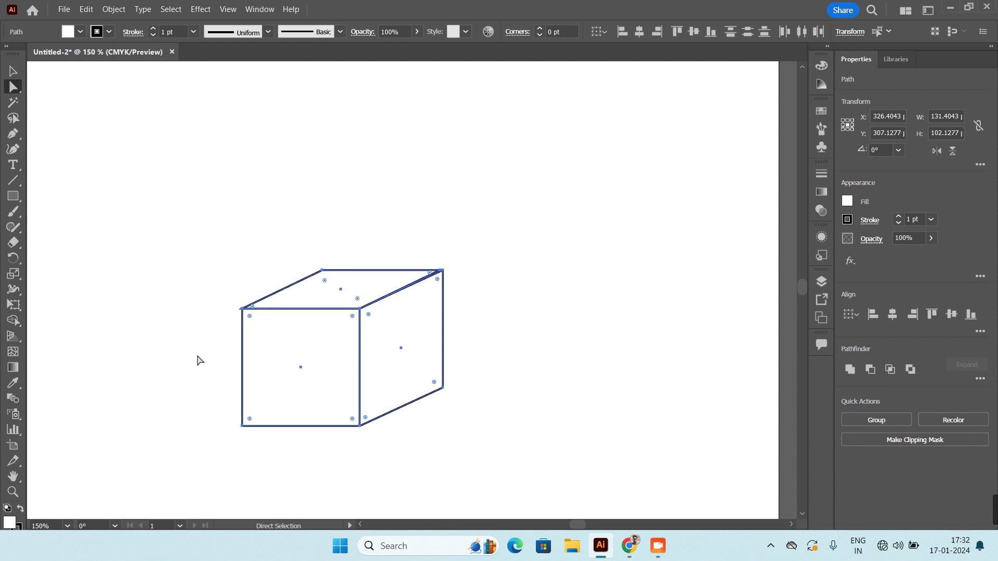
left_click(564, 300)
left_click_drag(176, 274, 262, 471)
left_click_drag(242, 426, 261, 408)
key("ctrl+z")
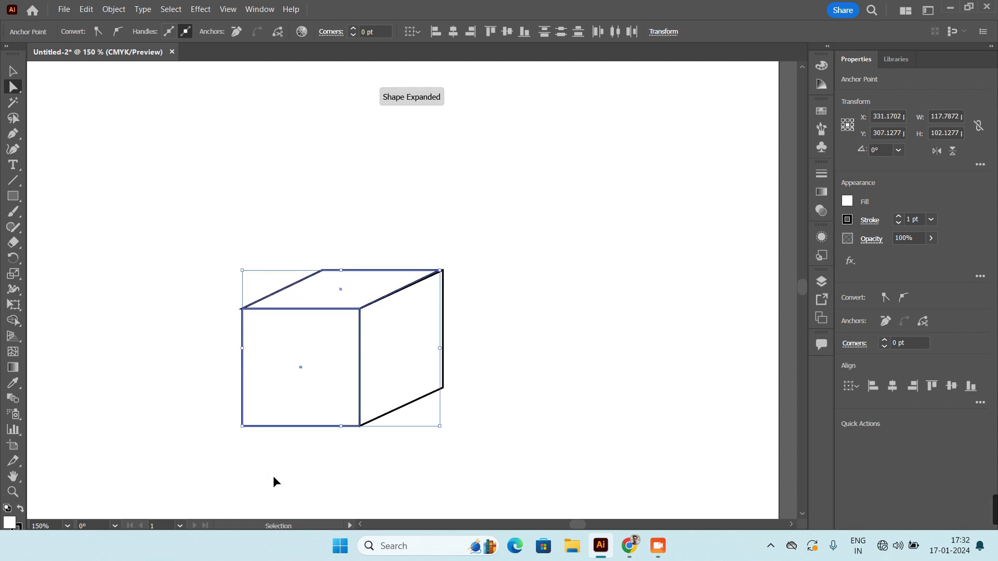
Move the left anchor points of the front and top faces up and to the right to form an isometric cube, and deselect
left_click_drag(186, 186, 334, 498)
left_click_drag(242, 426, 291, 391)
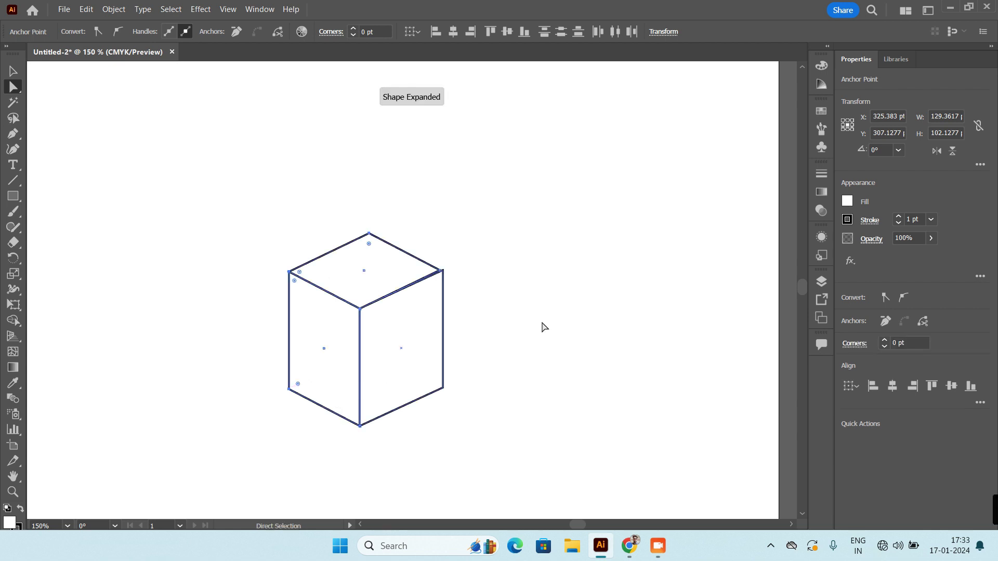
left_click(585, 312)
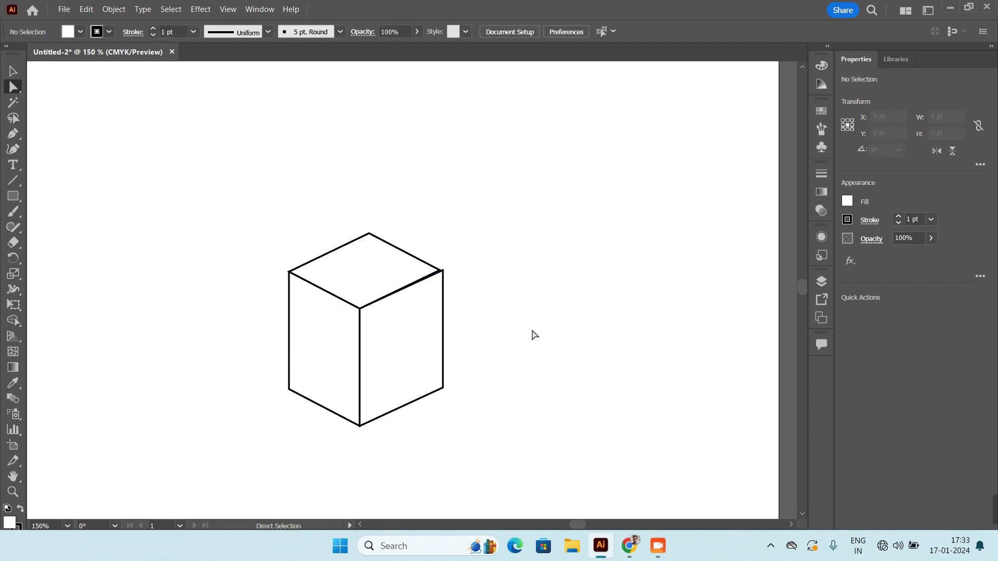
Duplicate the whole cube to its right and raise the copy's bottom anchor points to make a flat box with sides spanning about 42 pt
left_click_drag(194, 179, 498, 474)
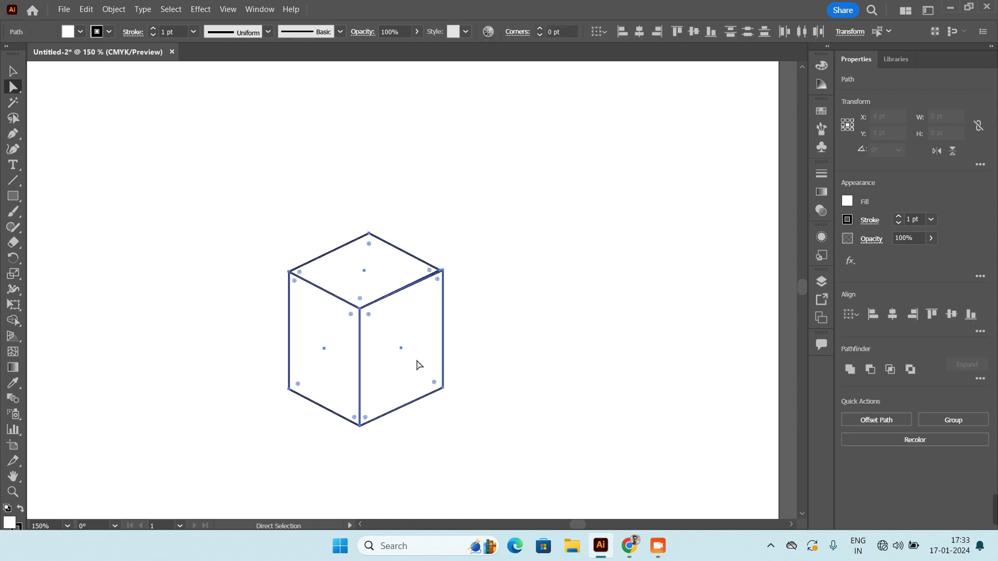
left_click_drag(384, 299, 575, 300)
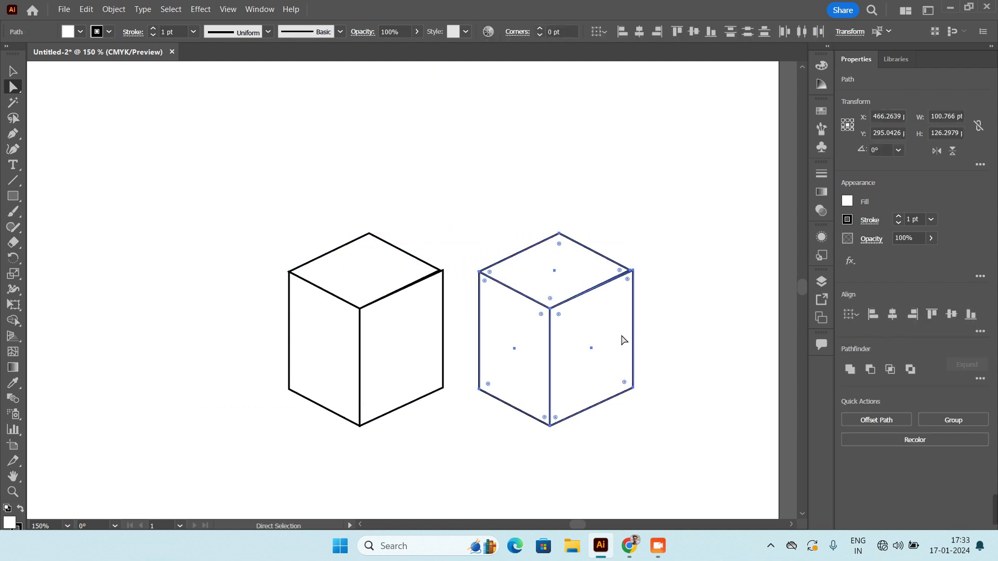
left_click_drag(673, 369, 459, 440)
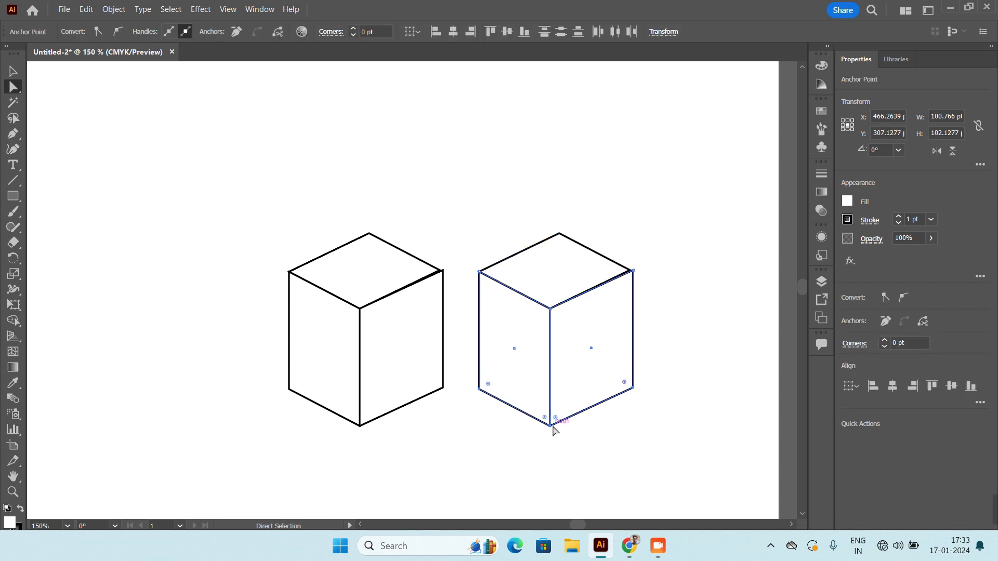
left_click_drag(551, 426, 552, 337)
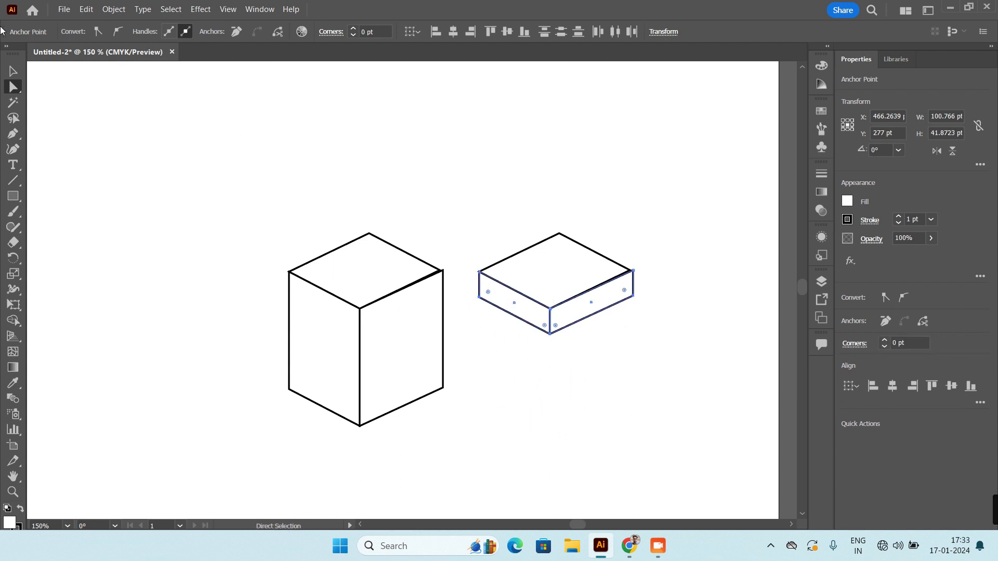
left_click(12, 77)
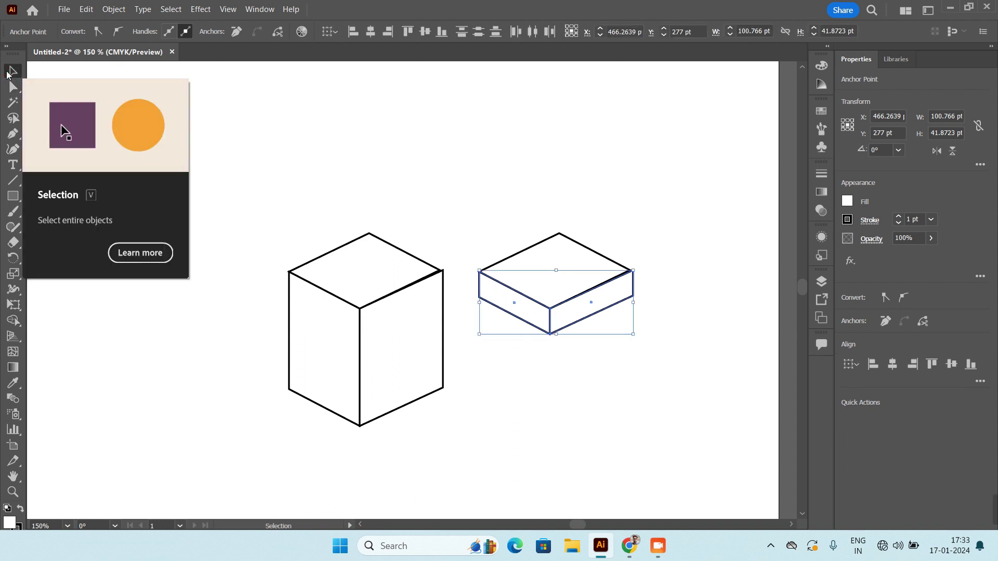
Enlarge the flat box to about 104 by 68 pt and place it over the tall box's top as a lid
left_click_drag(442, 206, 674, 353)
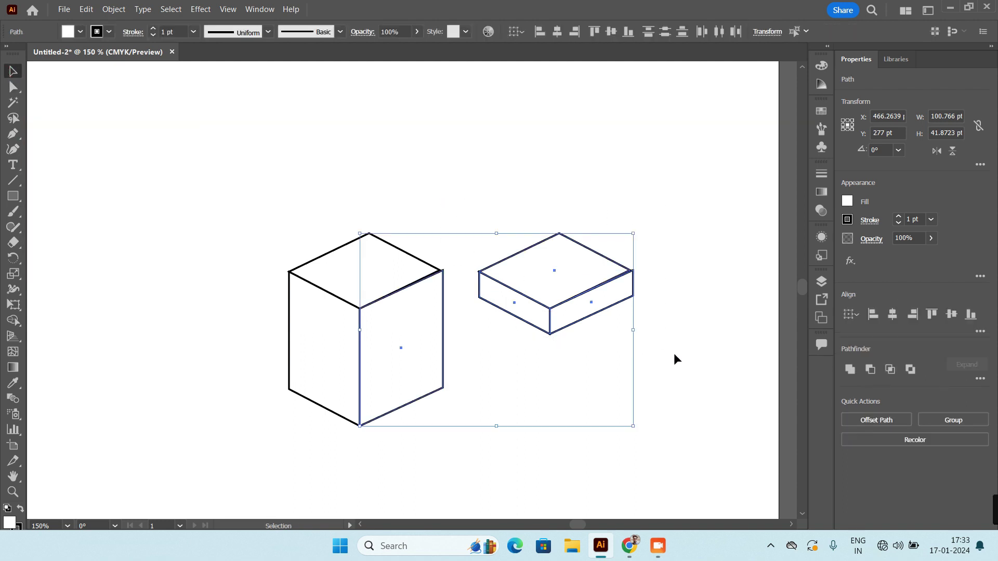
left_click(479, 229)
left_click_drag(461, 215, 639, 338)
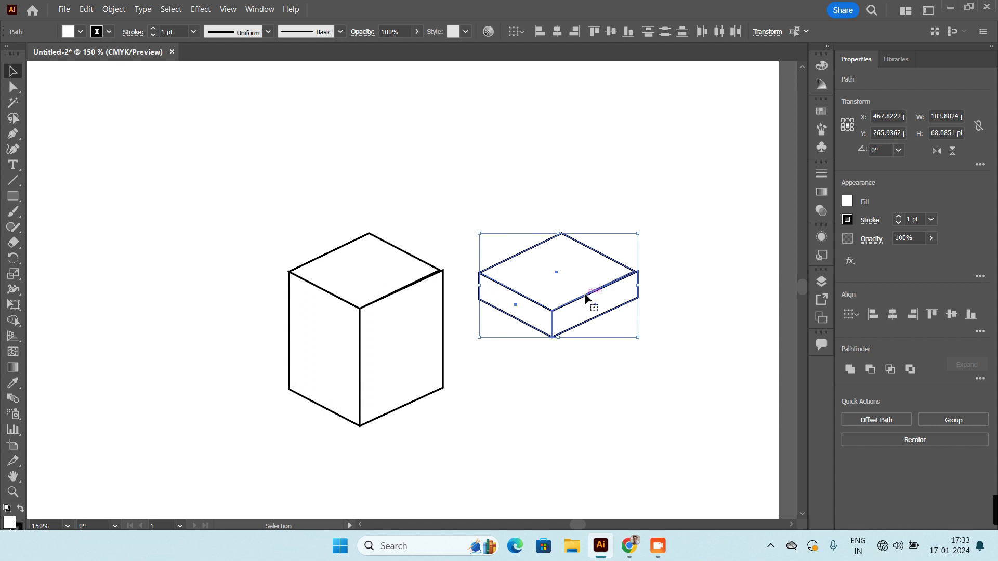
left_click_drag(584, 292, 395, 283)
left_click(558, 372)
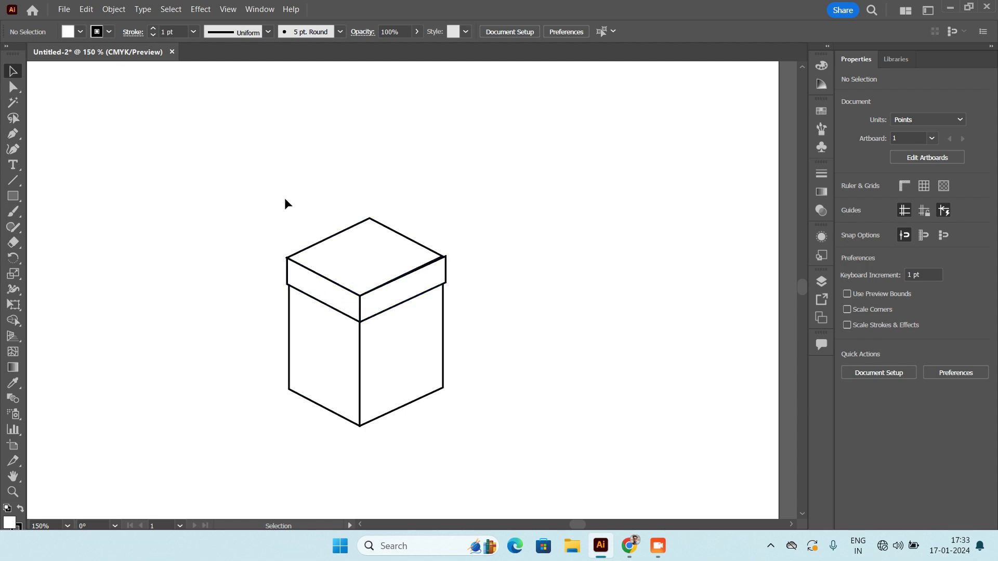
Lower the bottom anchor points of the lidded box's body to make its sides span about 124 pt, and deselect
left_click_drag(193, 168, 510, 468)
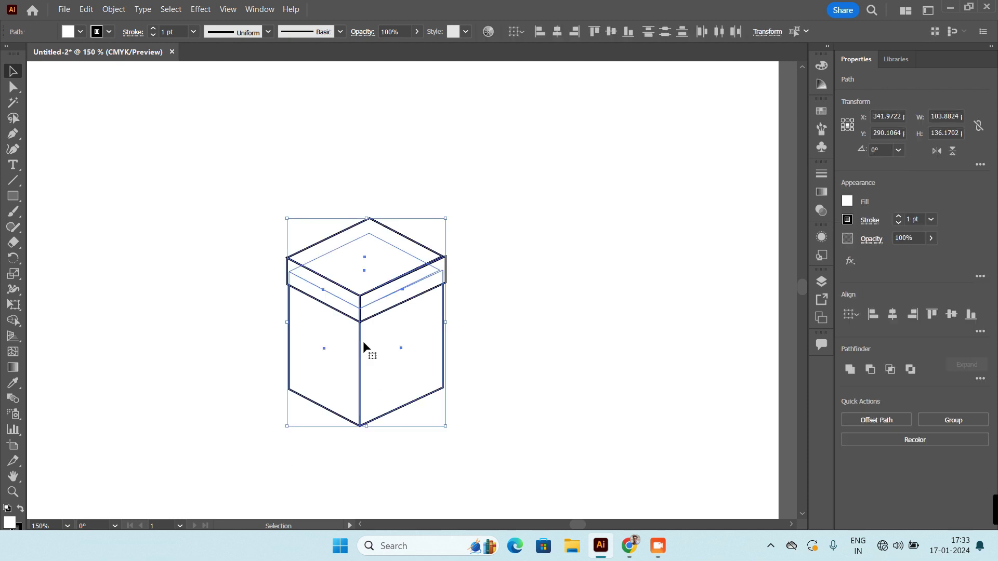
left_click(502, 373)
left_click_drag(497, 365, 199, 438)
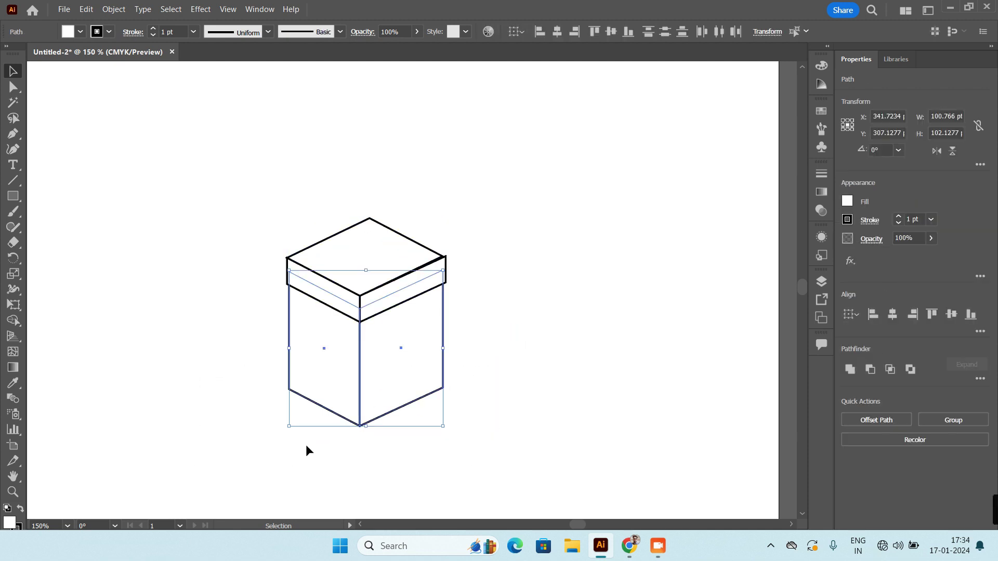
key("a")
left_click_drag(494, 367, 249, 446)
left_click_drag(360, 427, 360, 459)
left_click(313, 195)
Move the whole lidded box to the left and duplicate it to its right, and deselect
left_click_drag(216, 167, 544, 519)
left_click_drag(378, 262, 271, 264)
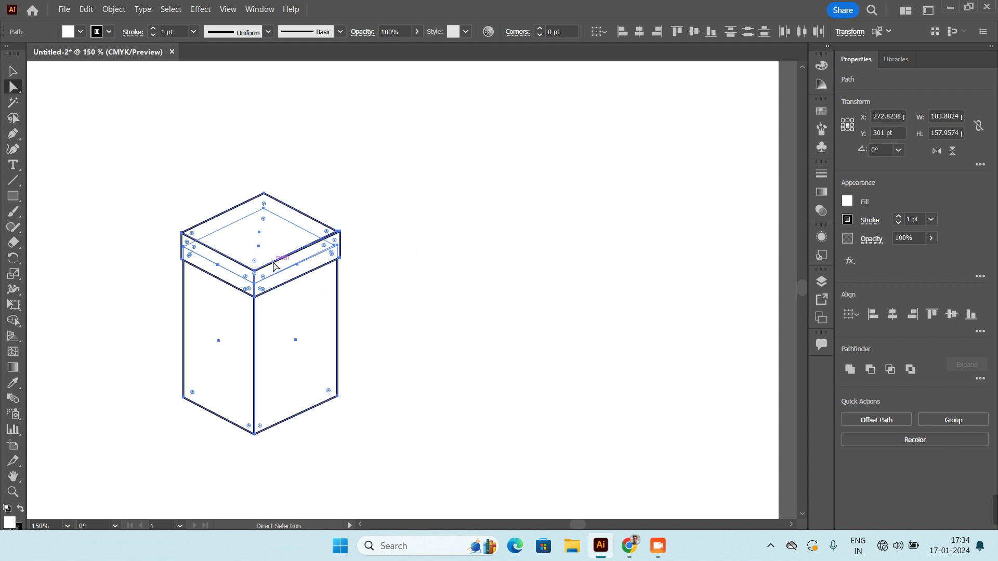
left_click_drag(274, 264, 500, 258)
left_click(668, 403)
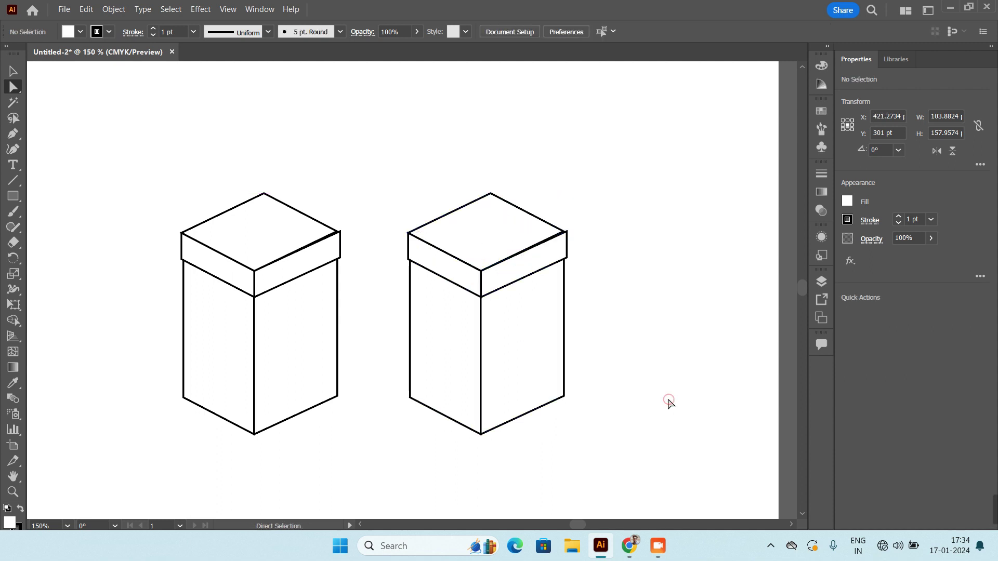
Squash the duplicated box vertically from its top edge to about 70 pt high, keeping its width, and deselect
left_click(13, 71)
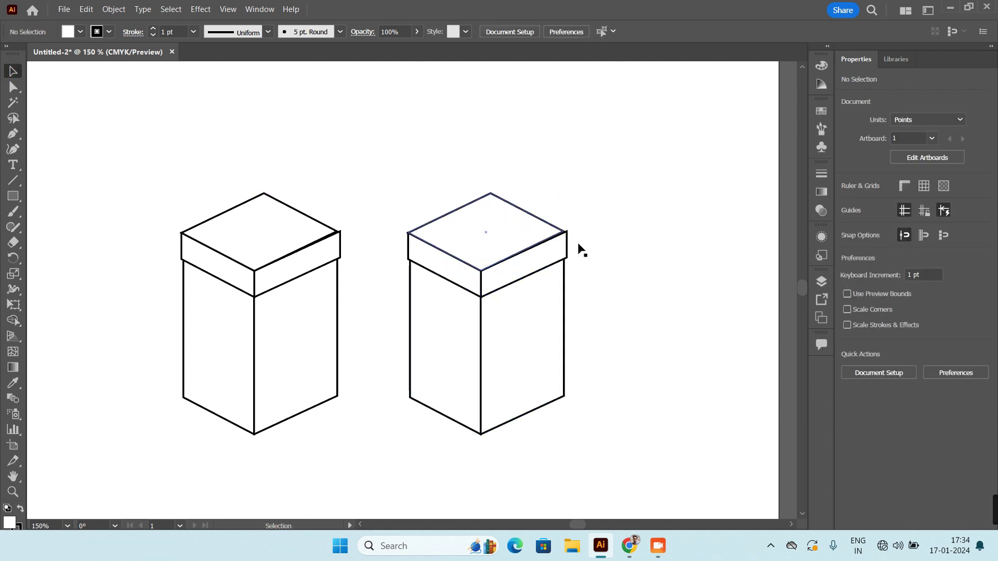
left_click_drag(362, 156, 625, 463)
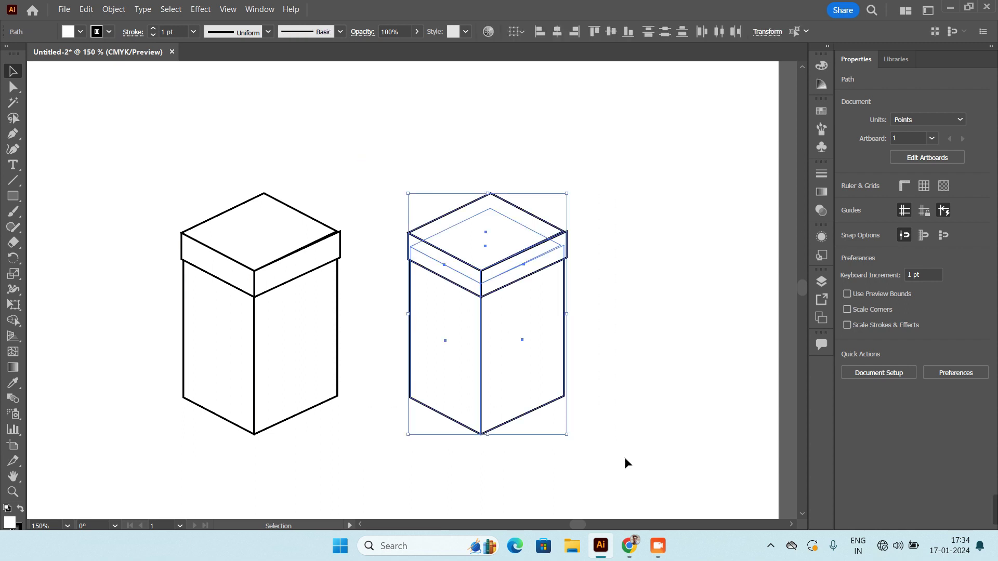
left_click_drag(488, 193, 489, 328)
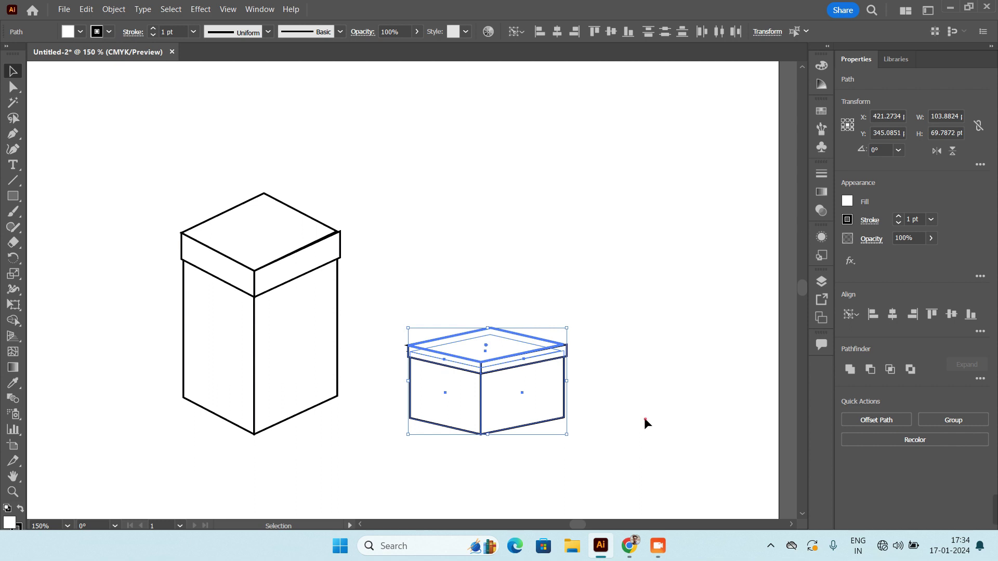
left_click(643, 418)
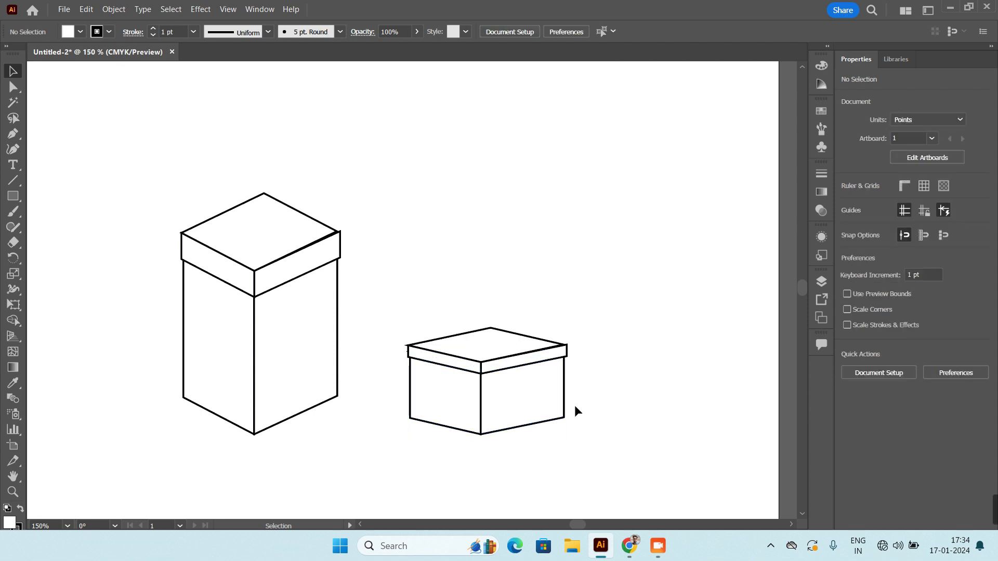
Raise the bottom anchor points of the original box's body to make its sides span about 67 pt, and deselect
left_click(12, 88)
left_click_drag(133, 372, 362, 469)
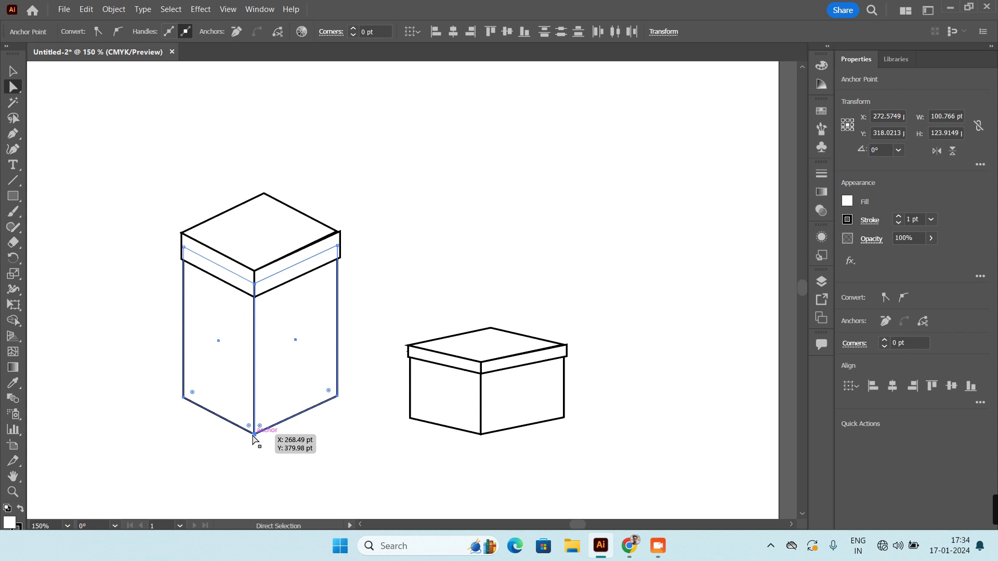
left_click_drag(256, 437, 255, 348)
left_click(13, 71)
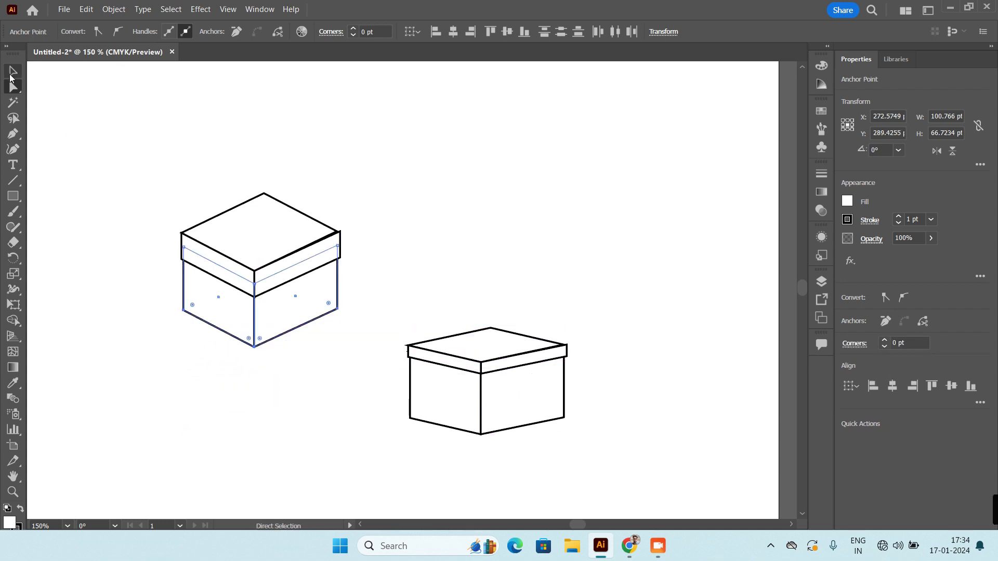
left_click(386, 408)
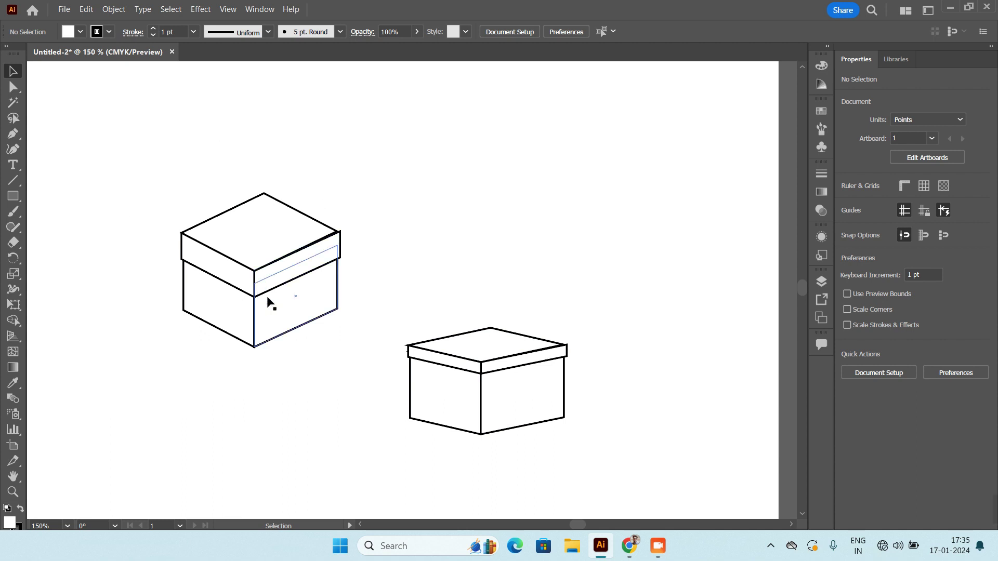
Move both boxes off the artboard to the empty area on its right, and deselect
scroll(319, 325, "down", 1)
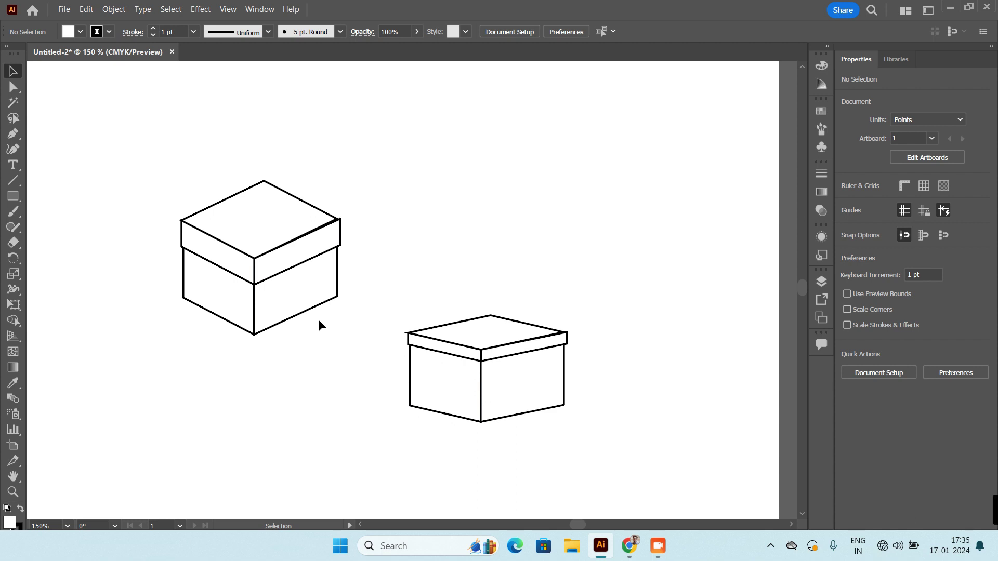
scroll(318, 319, "down", 3)
left_click_drag(220, 252, 348, 356)
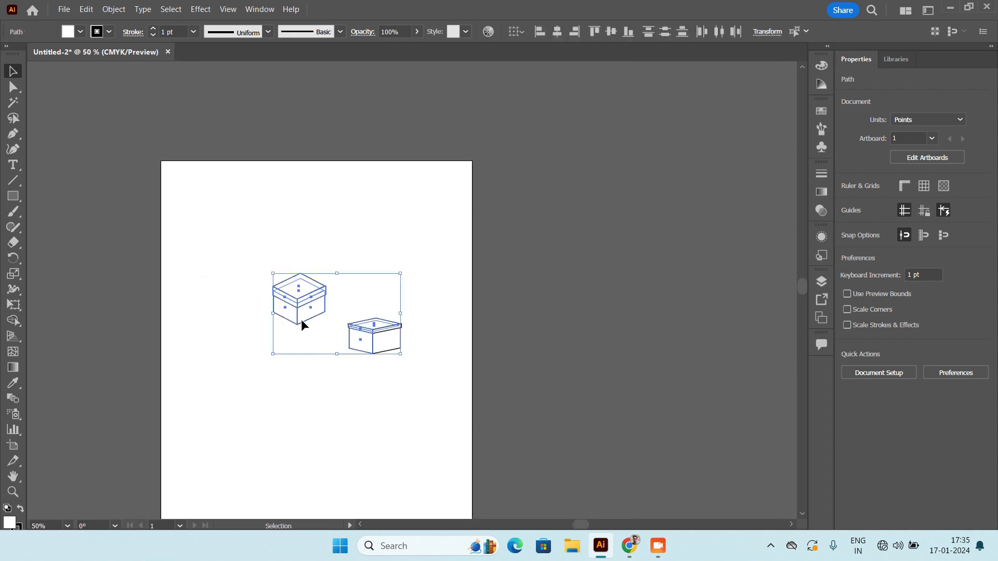
left_click_drag(204, 242, 458, 429)
left_click_drag(299, 300, 493, 308)
left_click(294, 352)
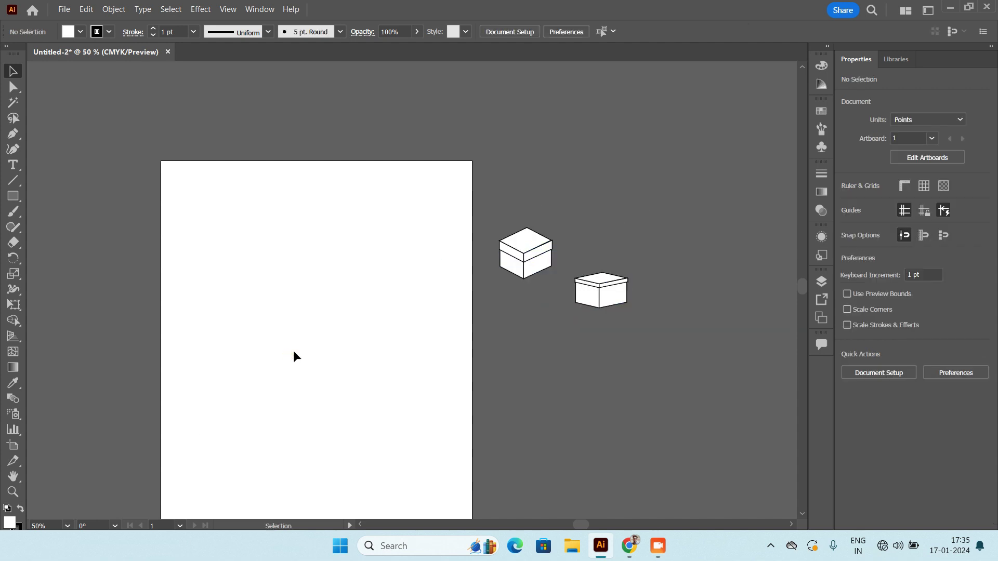